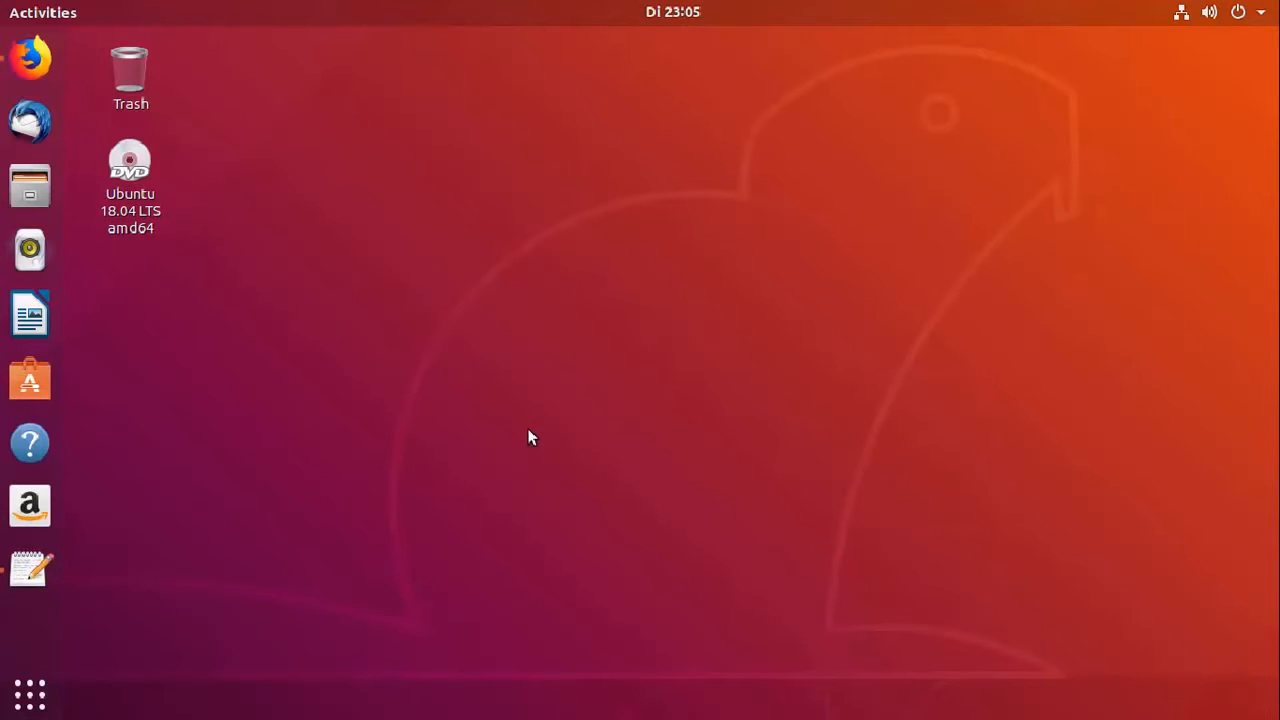
- Open the install_Java_JDK.txt notes in the text editor and review the OpenJDK and Oracle Java JDK installation commands
left_click(30, 568)
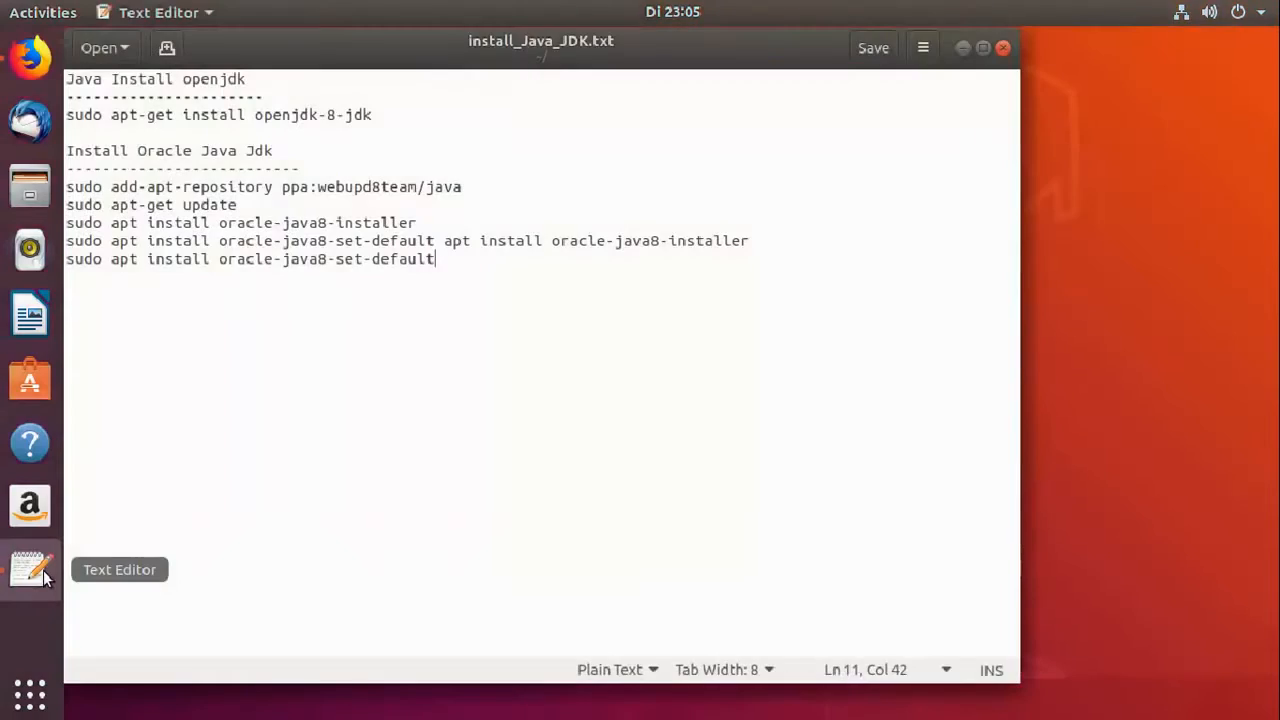
double_click(289, 117)
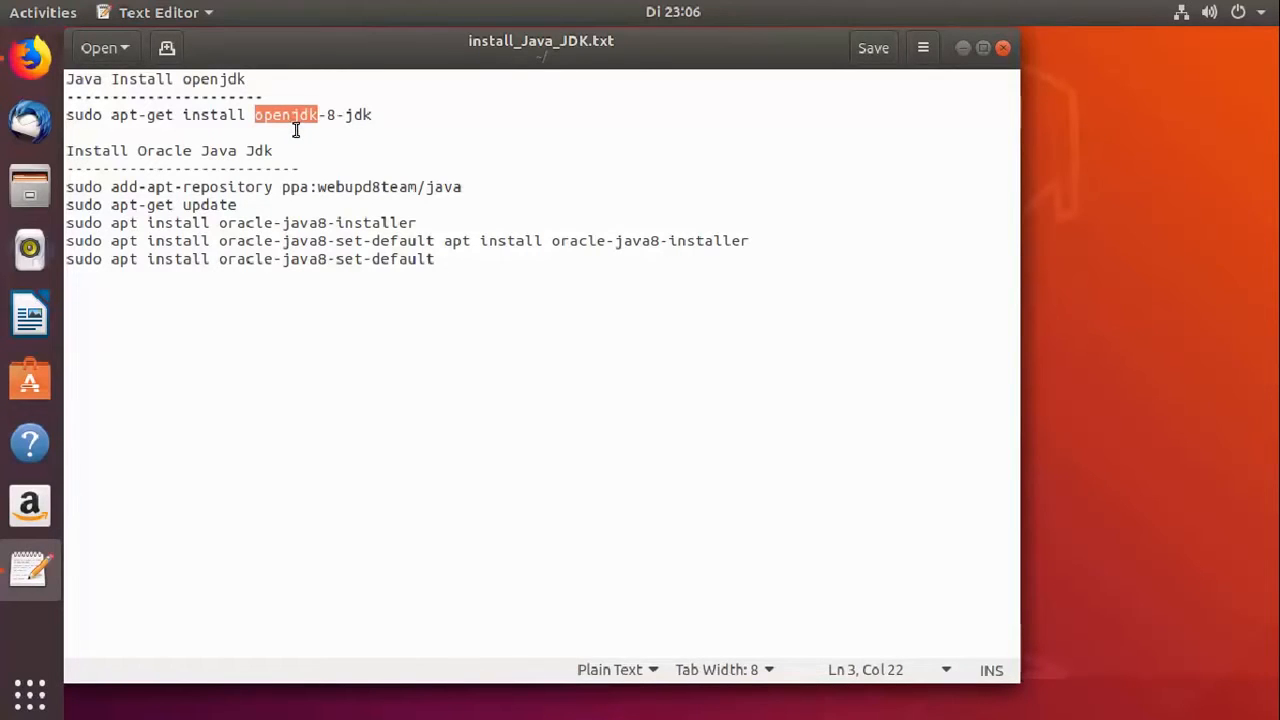
left_click_drag(389, 115, 64, 115)
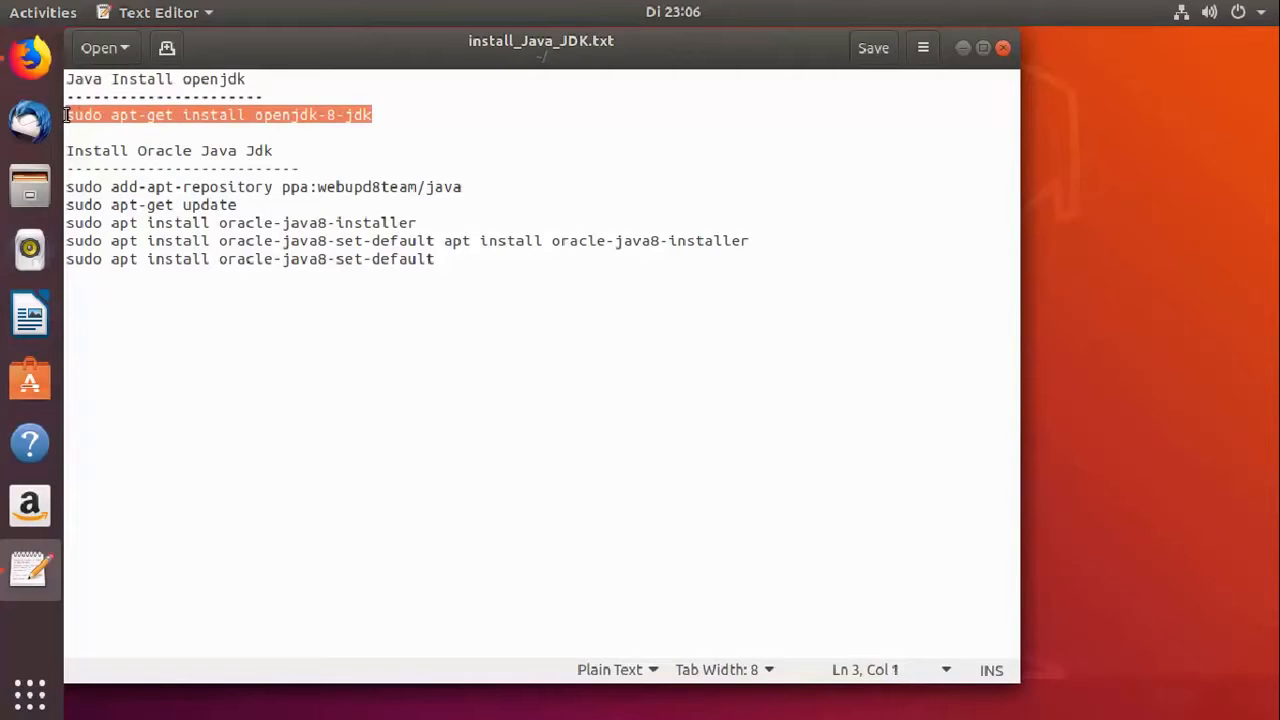
left_click(199, 153)
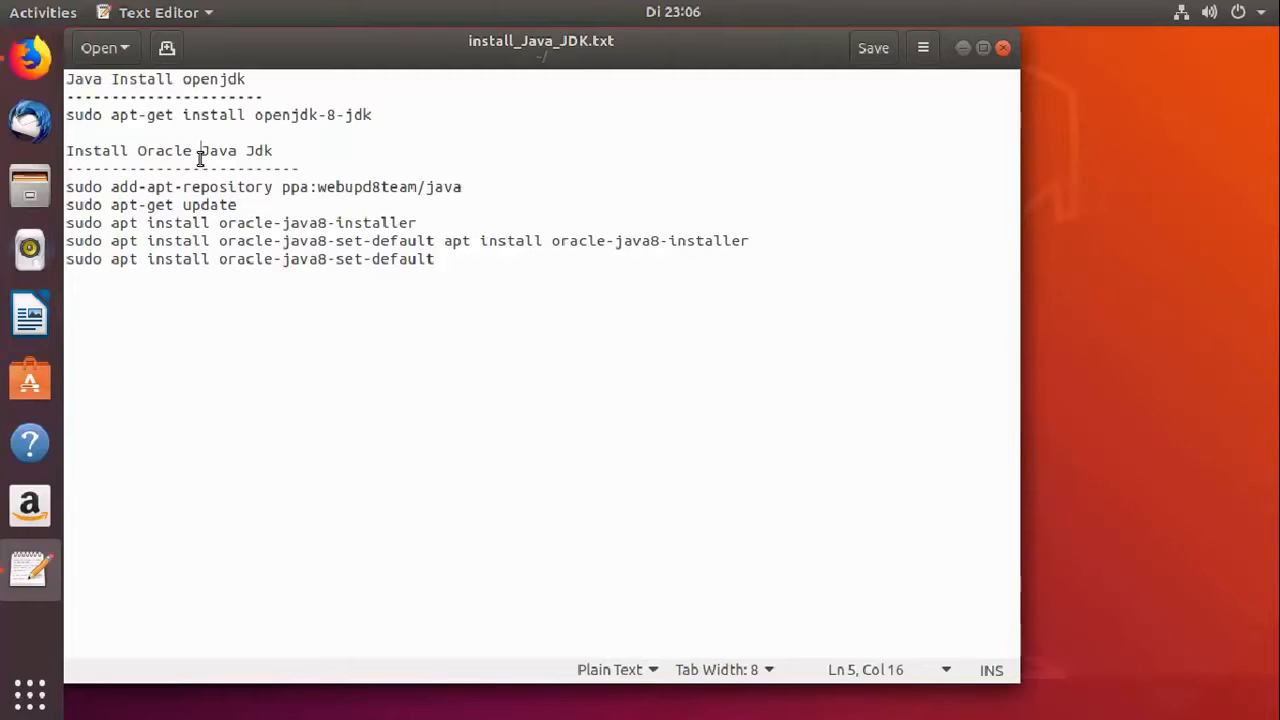
left_click_drag(449, 256, 56, 184)
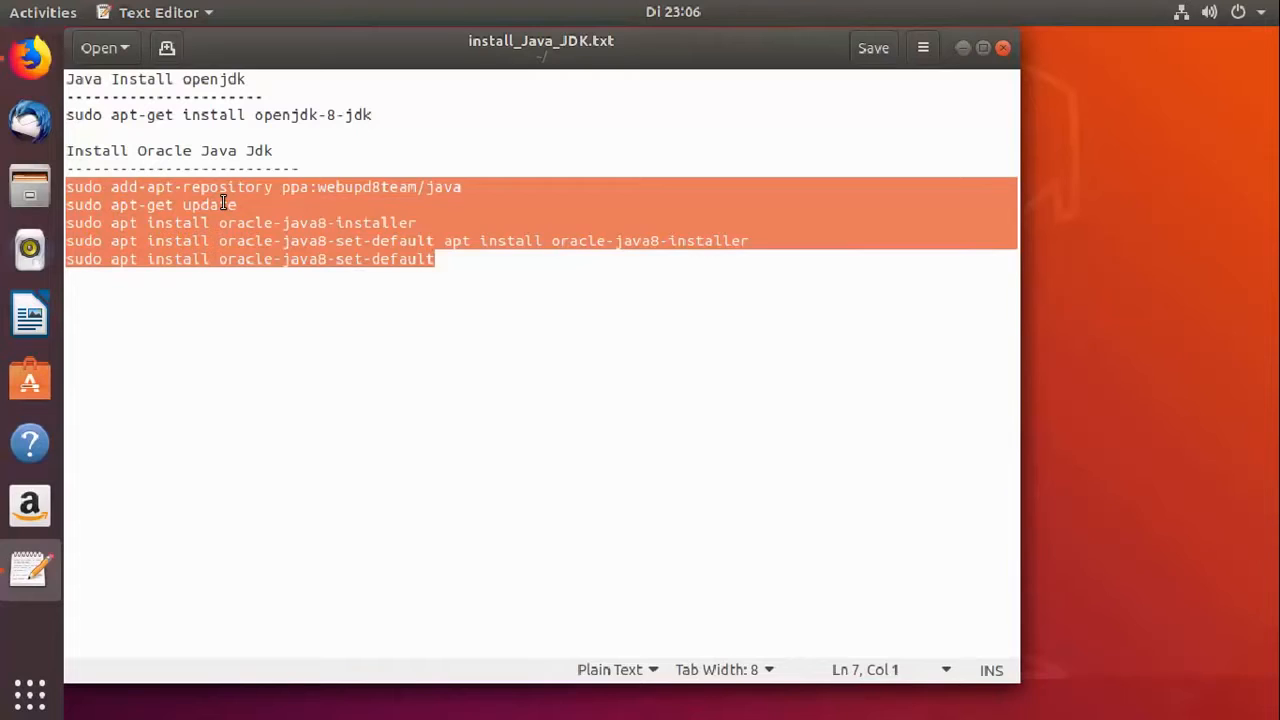
left_click(449, 275)
key("ctrl+a")
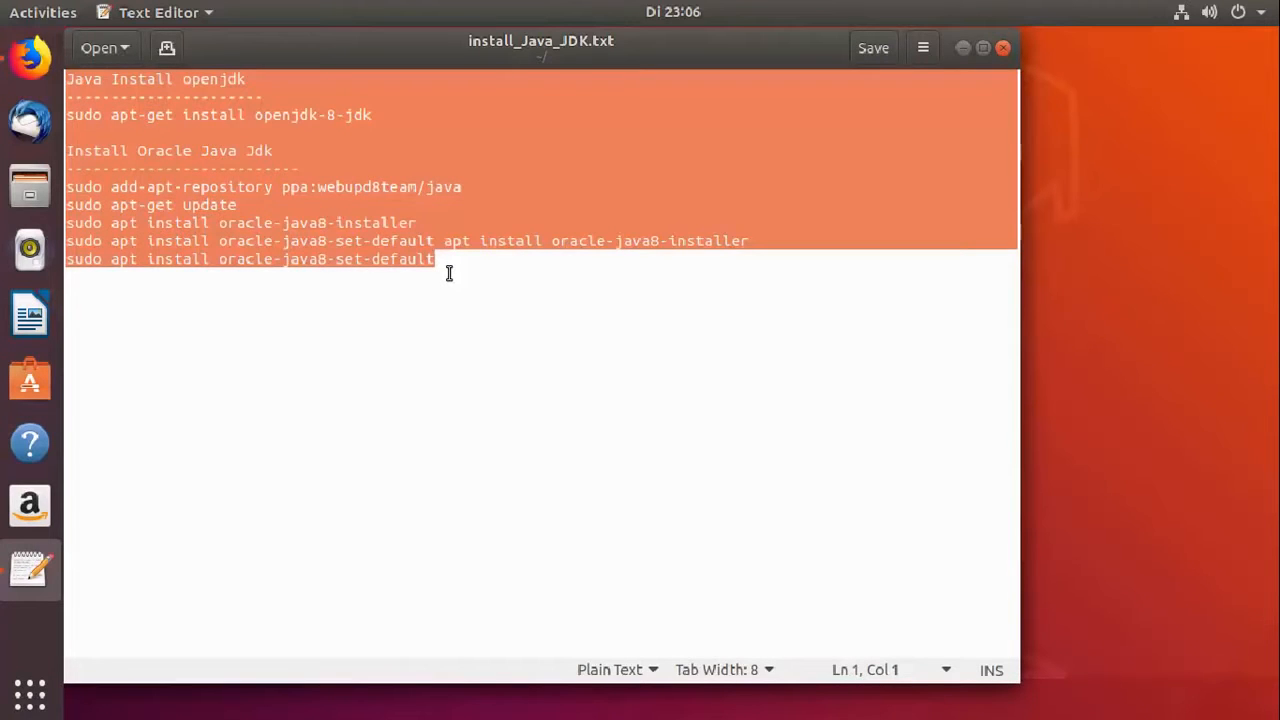
left_click(449, 274)
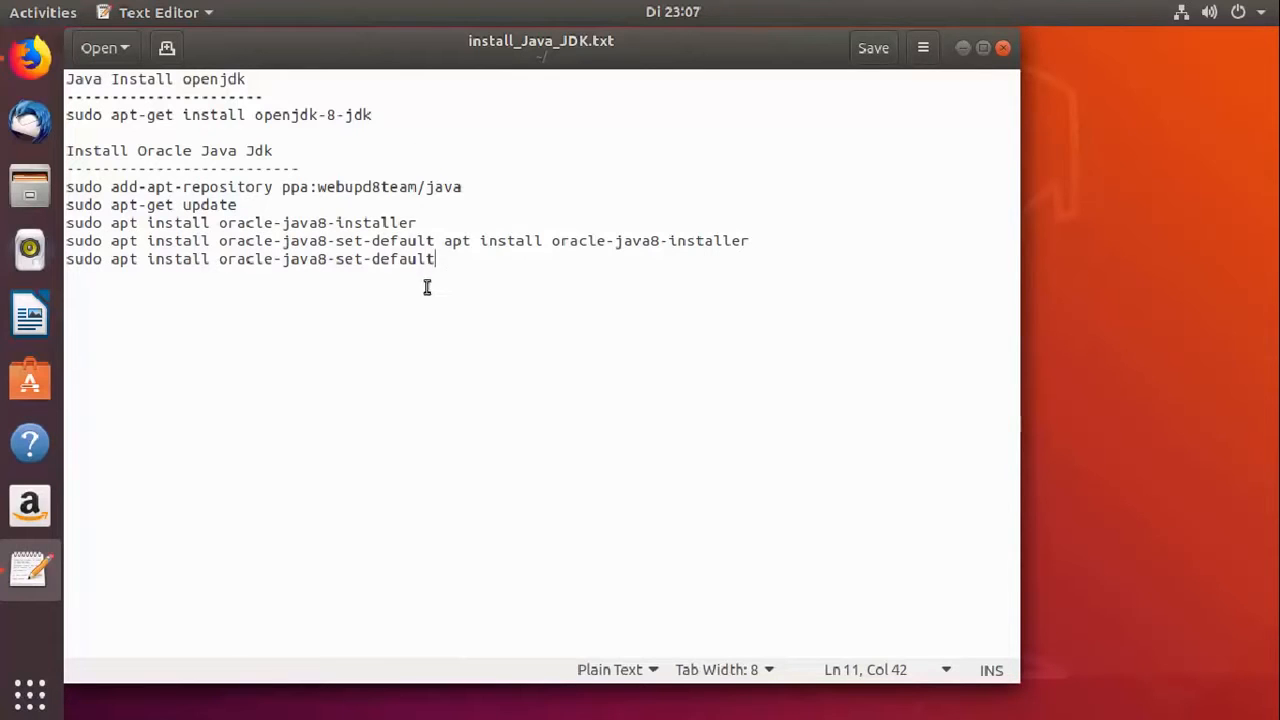
- Copy the command "sudo apt-get install openjdk-8-jdk" from the notes and minimize the text editor
left_click_drag(400, 121, 66, 114)
key("super+c")
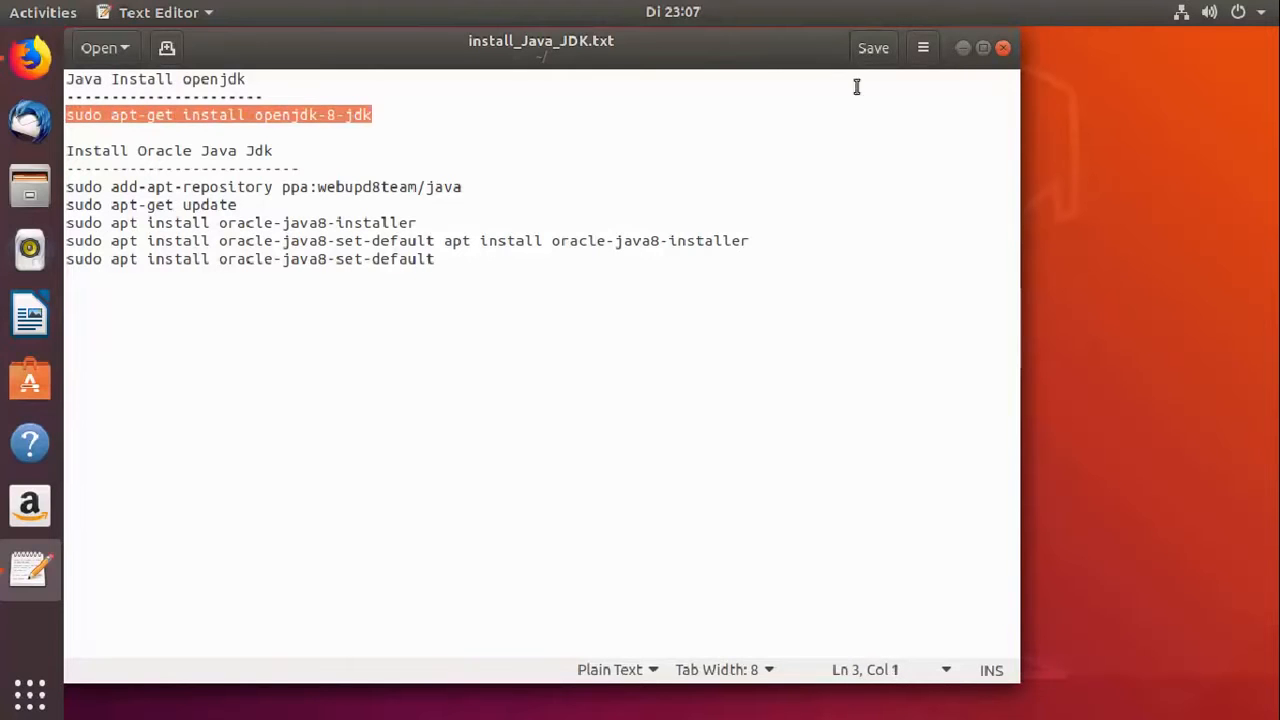
left_click(963, 48)
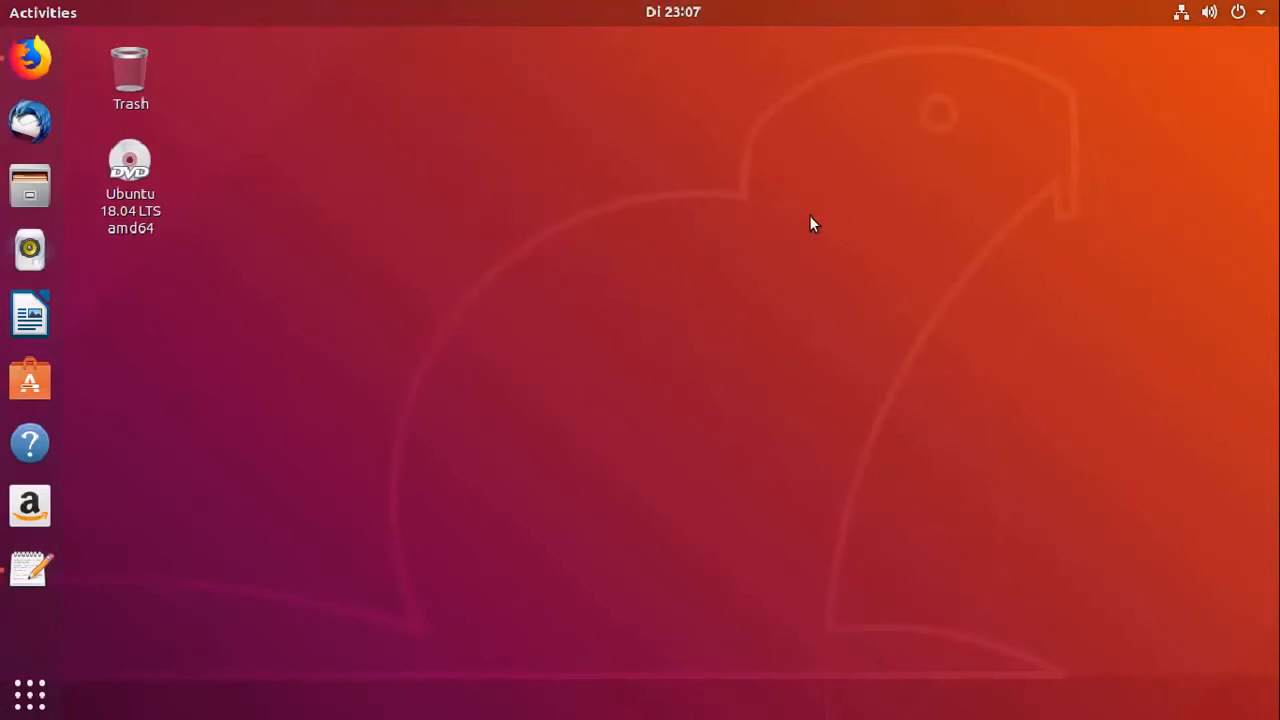
- Open a terminal window, searching the installed applications for "ter" to bring up Terminal
key("ctrl+alt+t")
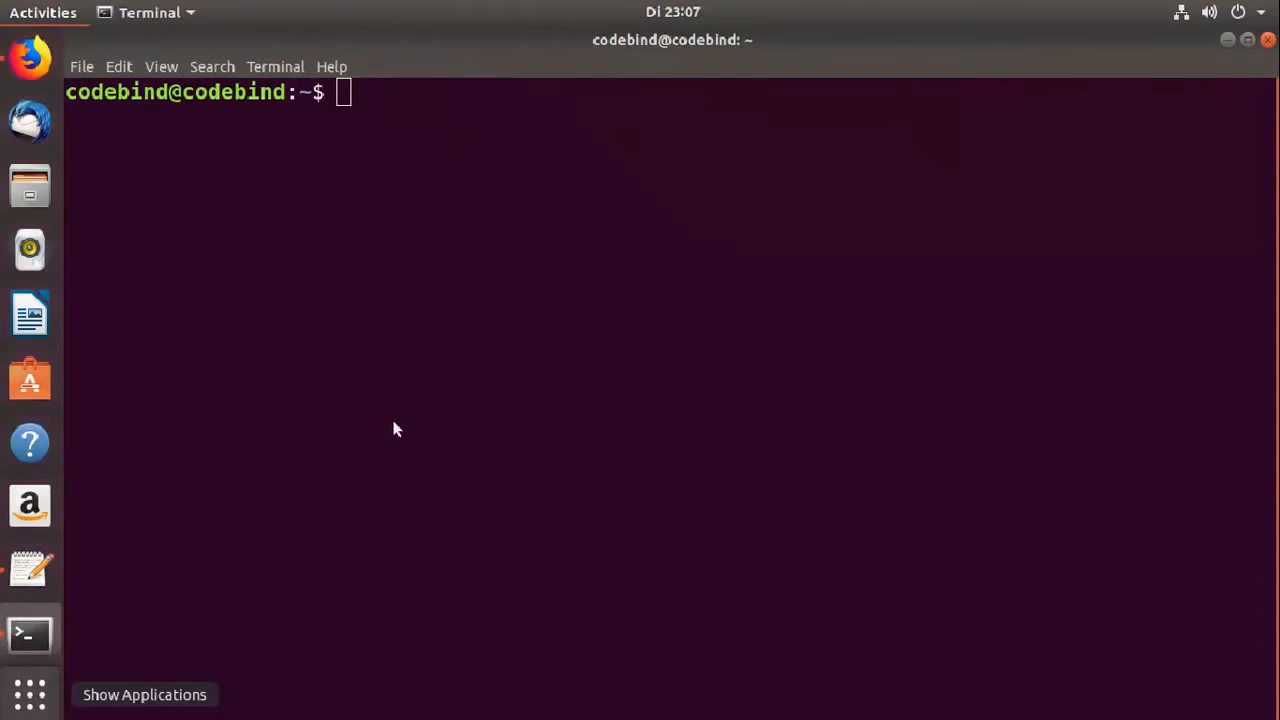
key("super+a")
left_click(633, 70)
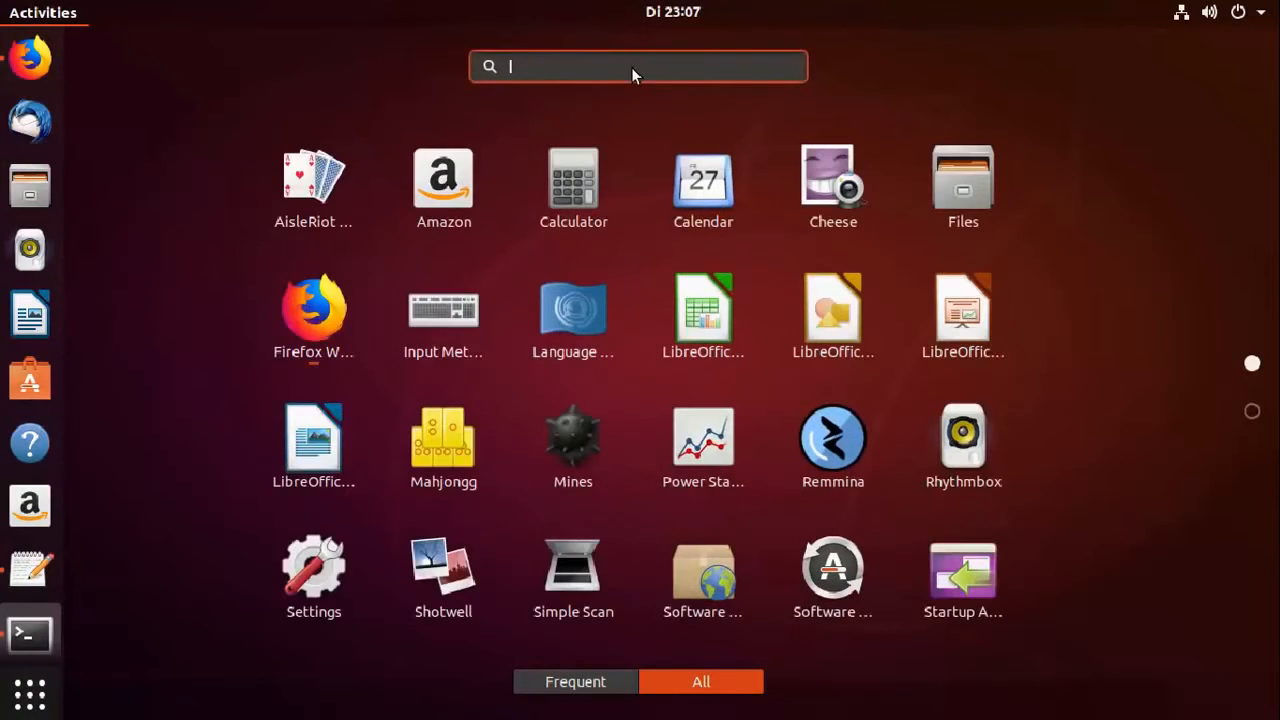
type("terl")
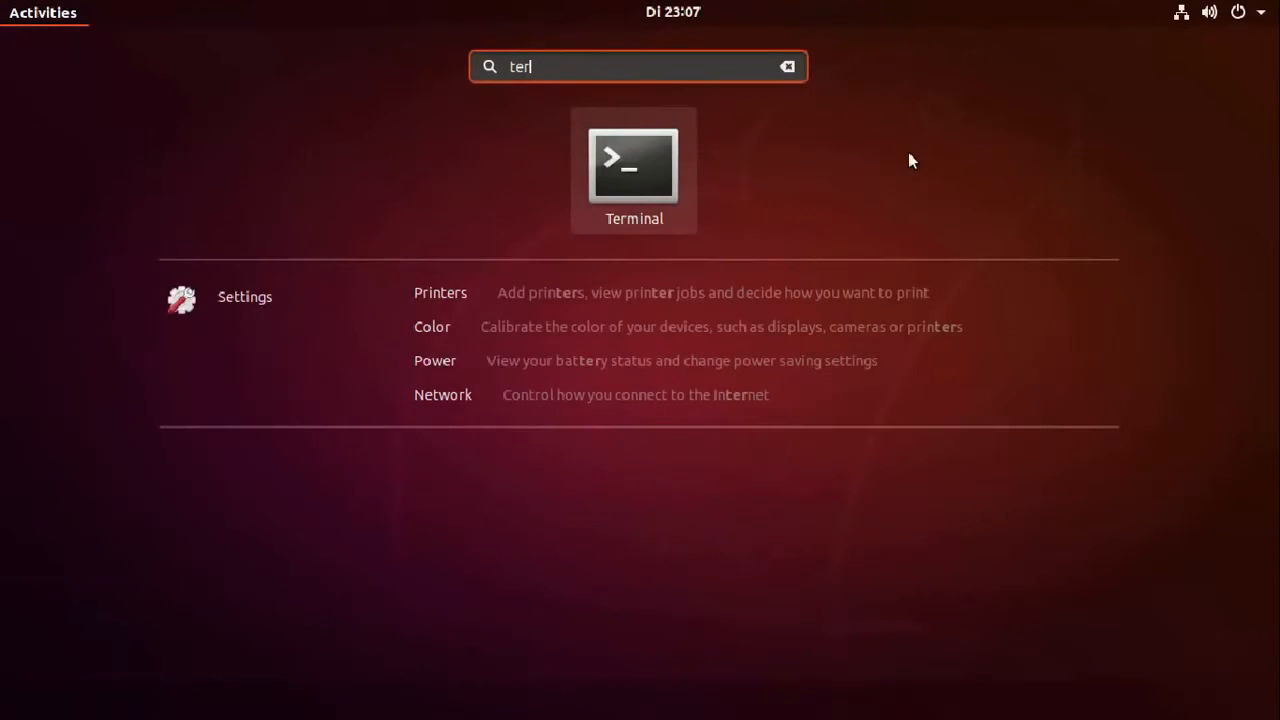
key("Return")
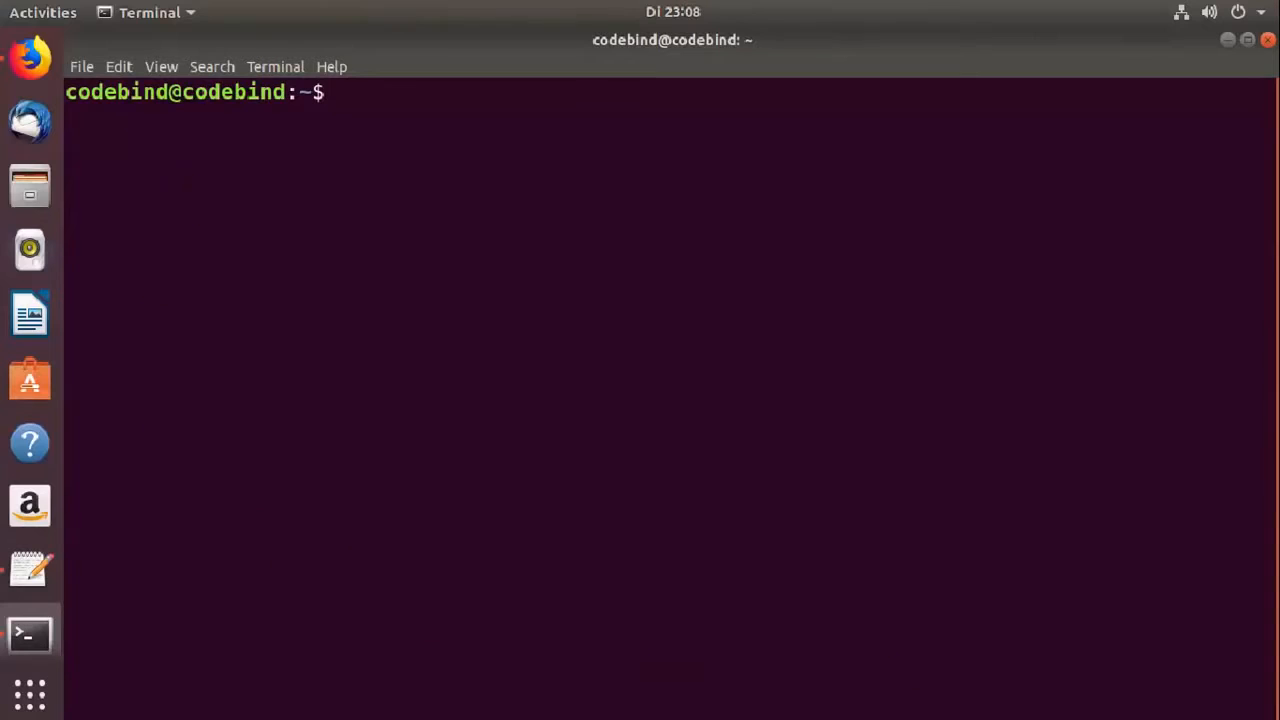
- Paste and run "sudo apt-get install openjdk-8-jdk", enter the sudo password and answer y to continue the installation
right_click(396, 193)
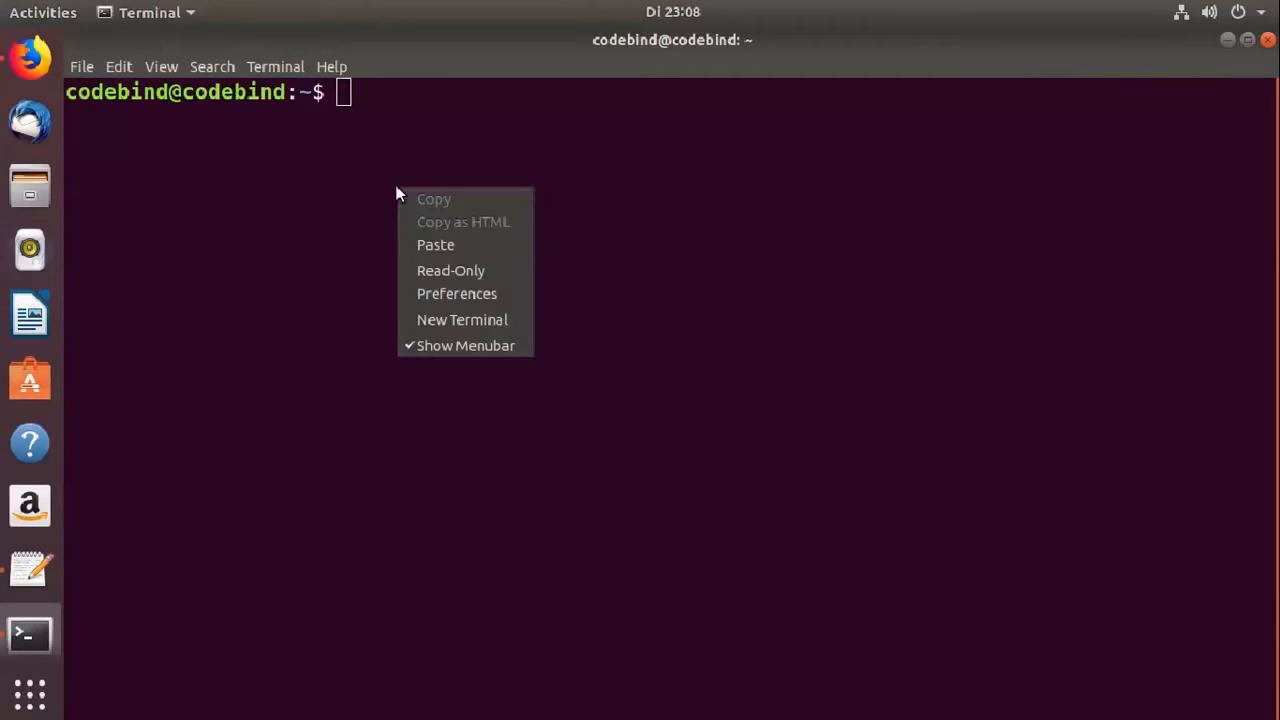
left_click(436, 244)
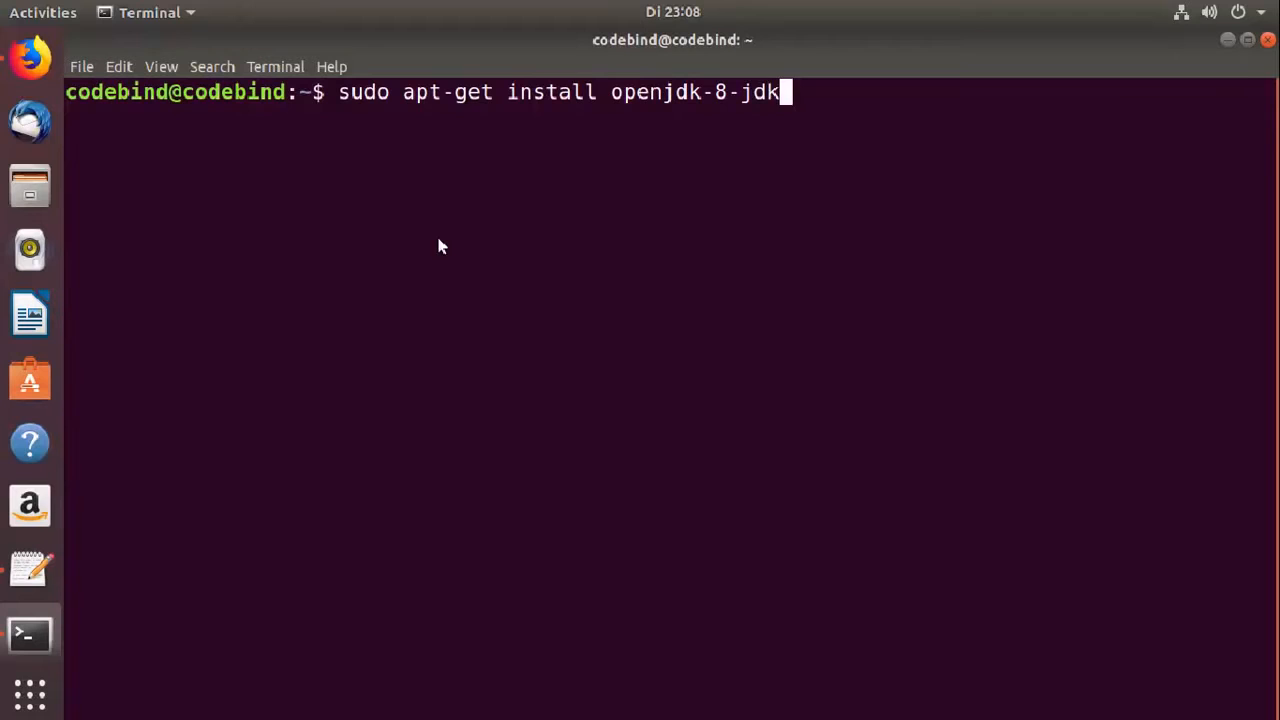
key("Return")
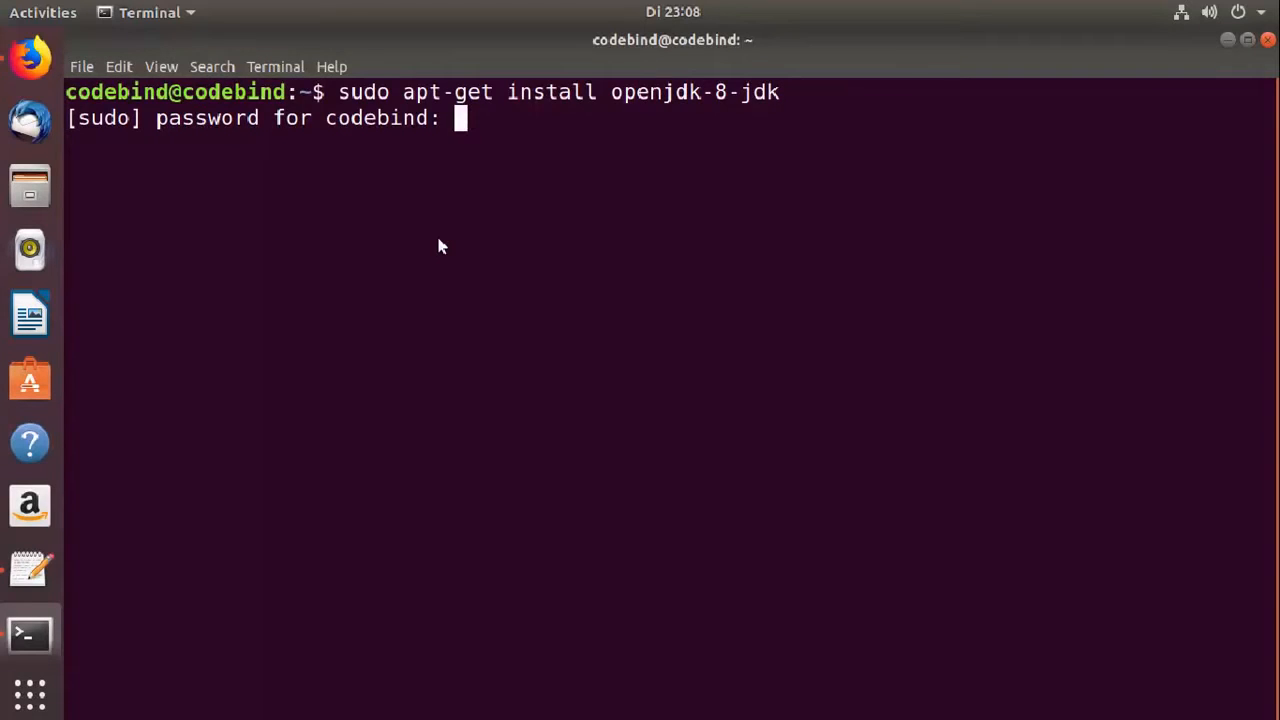
key("Return")
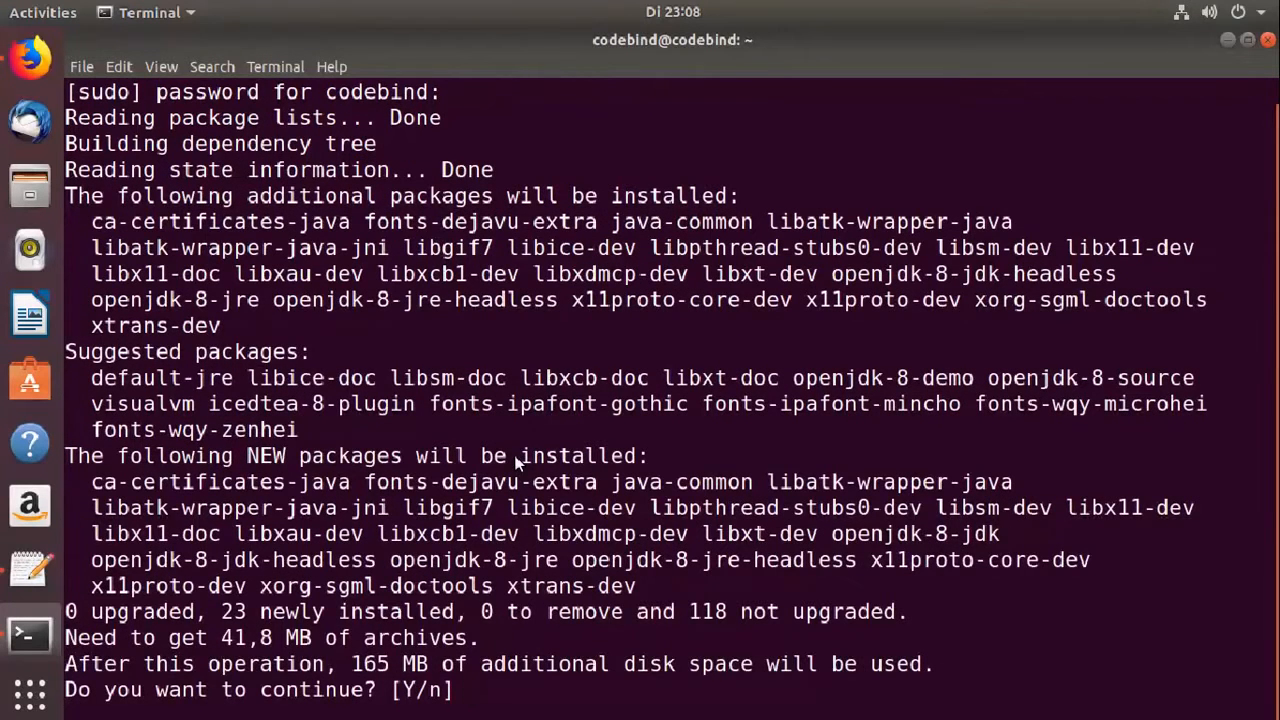
type("y")
key("Return")
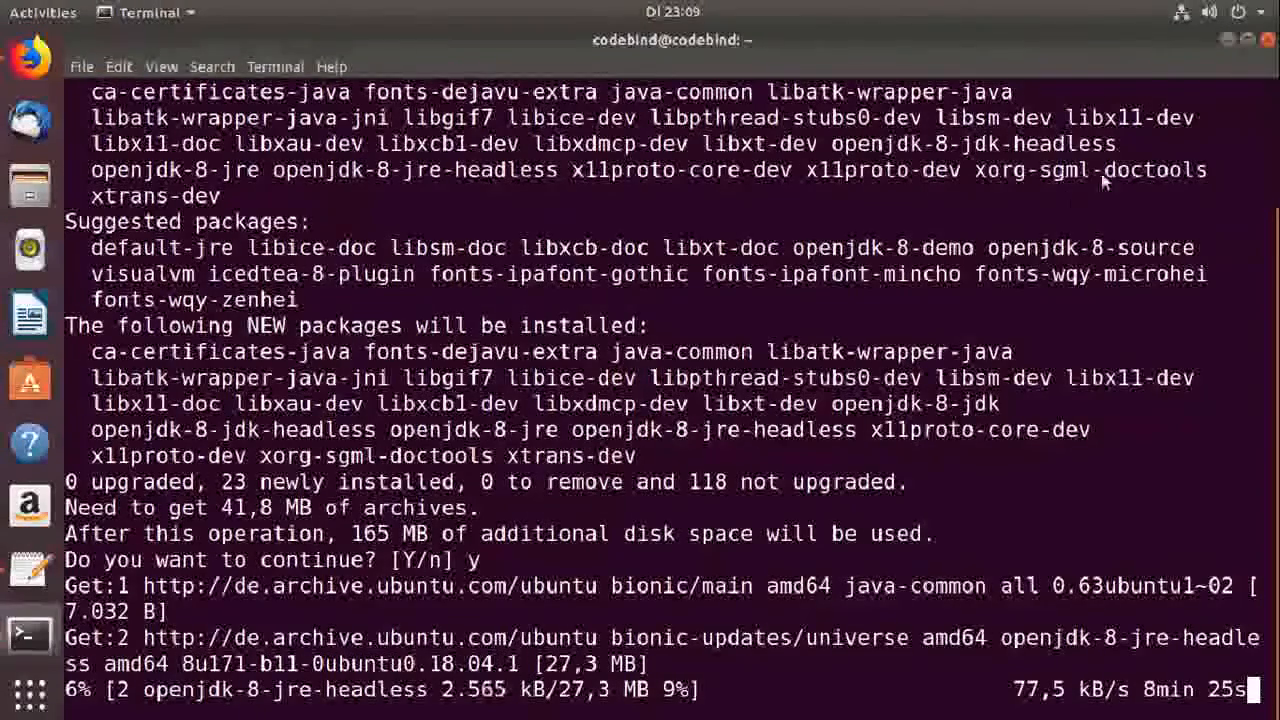
- Switch to Firefox, open the Eclipse Foundation site from the Google results and go to its downloads page
left_click(1228, 39)
left_click(30, 57)
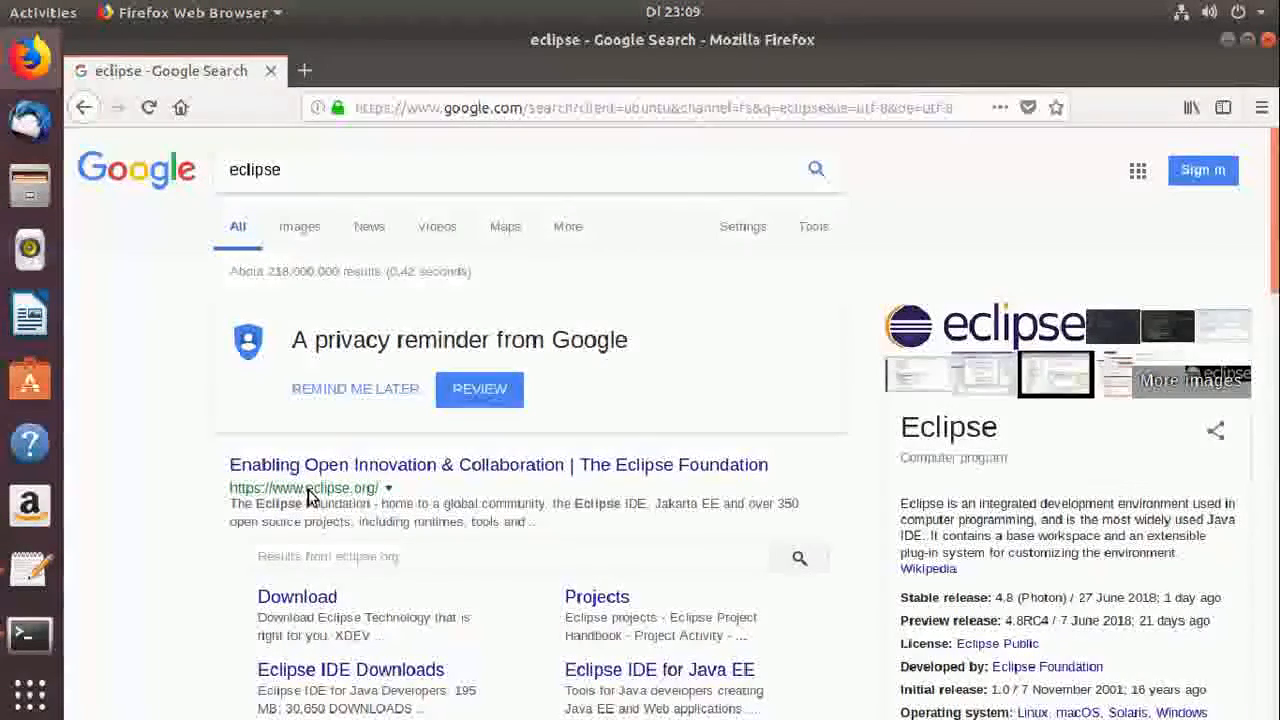
left_click(364, 470)
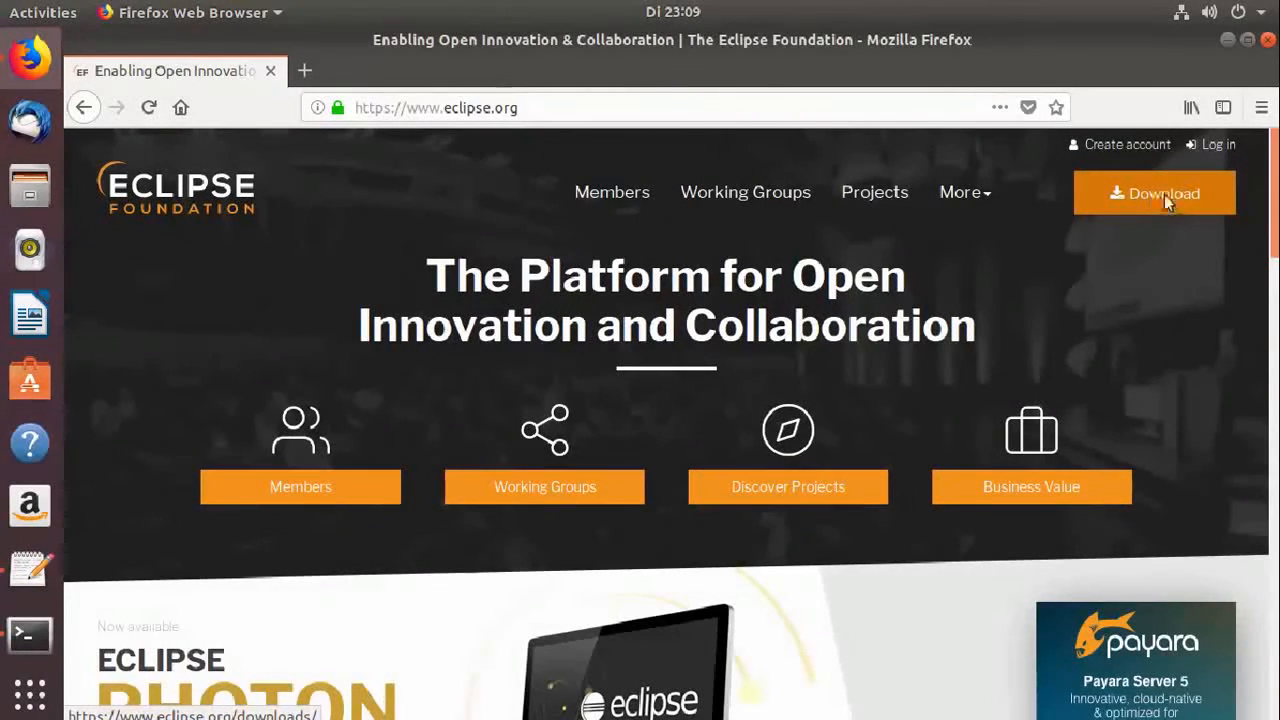
scroll(432, 345, "down", 5)
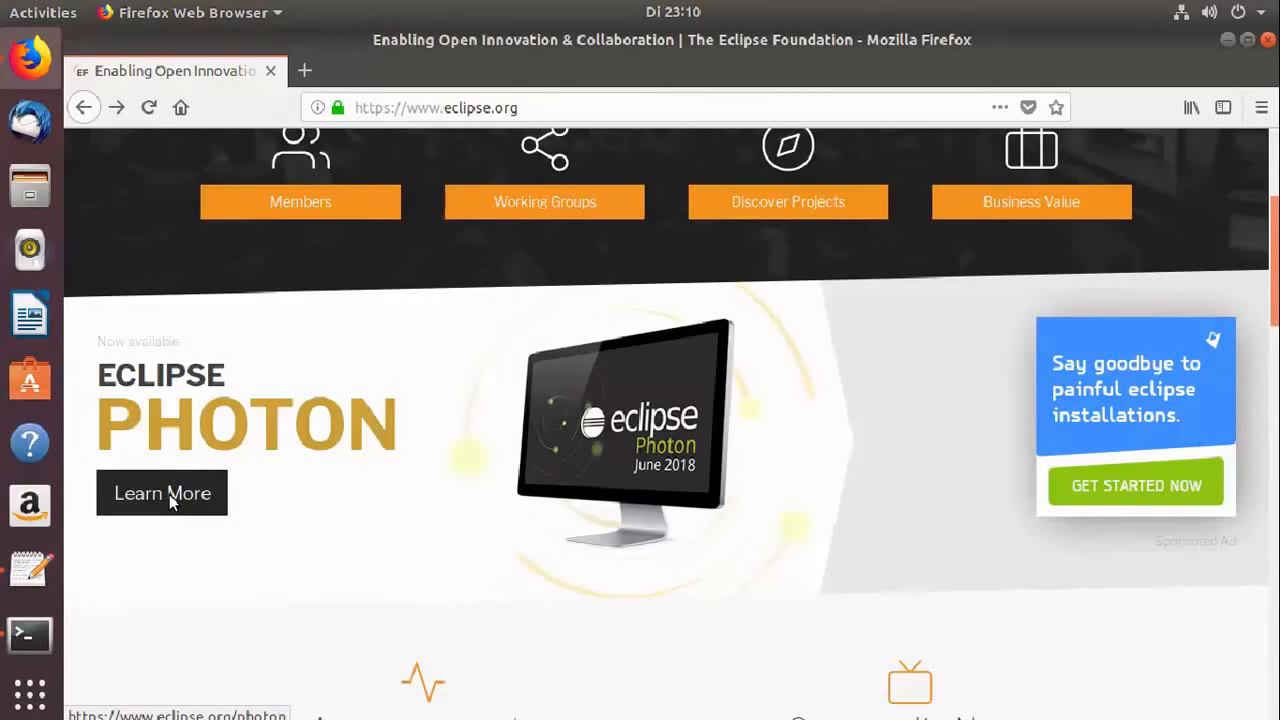
scroll(251, 500, "up", 5)
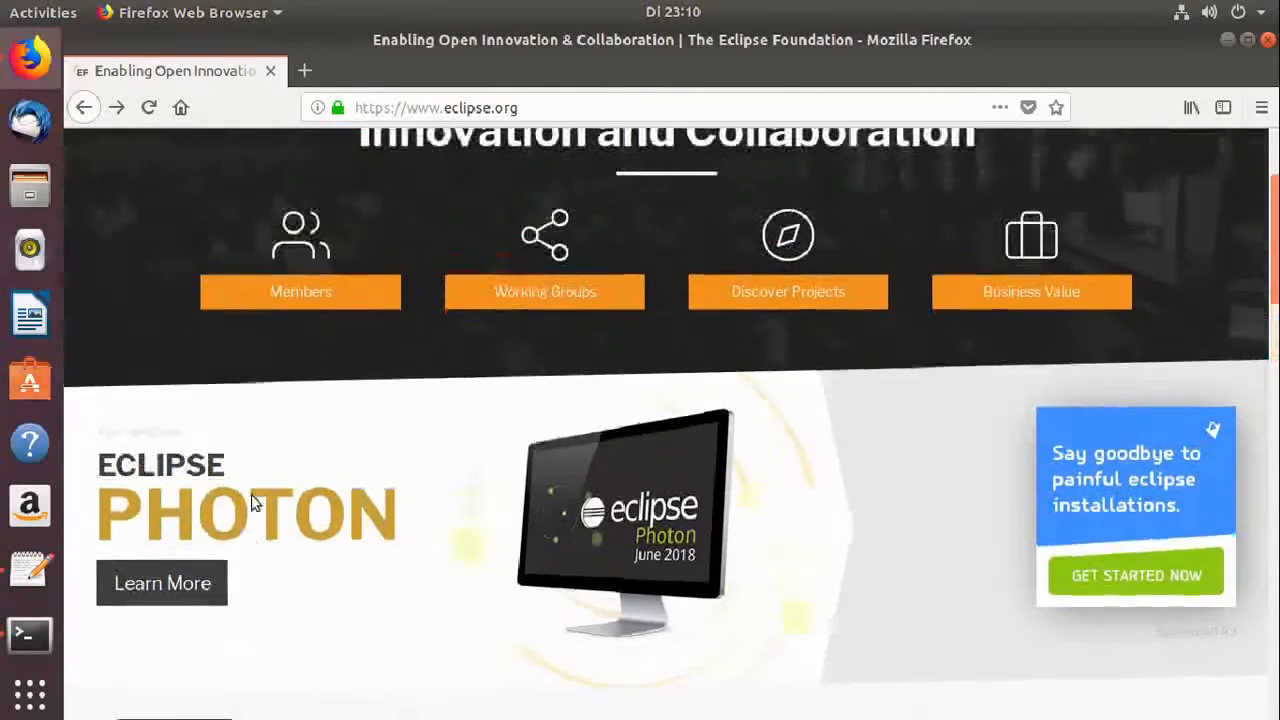
left_click(1140, 197)
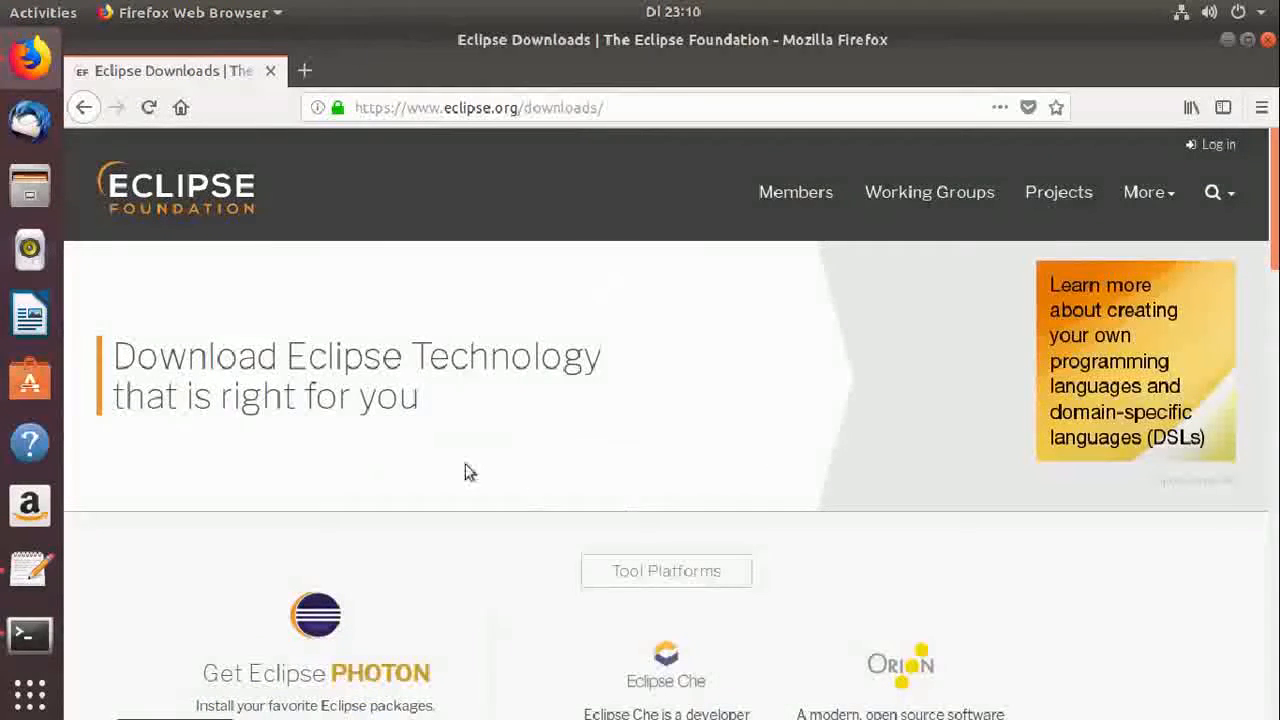
- Download the 64-bit Eclipse Photon installer from the offered mirror and save the file eclipse-inst-linux64.tar.gz
scroll(500, 318, "down", 5)
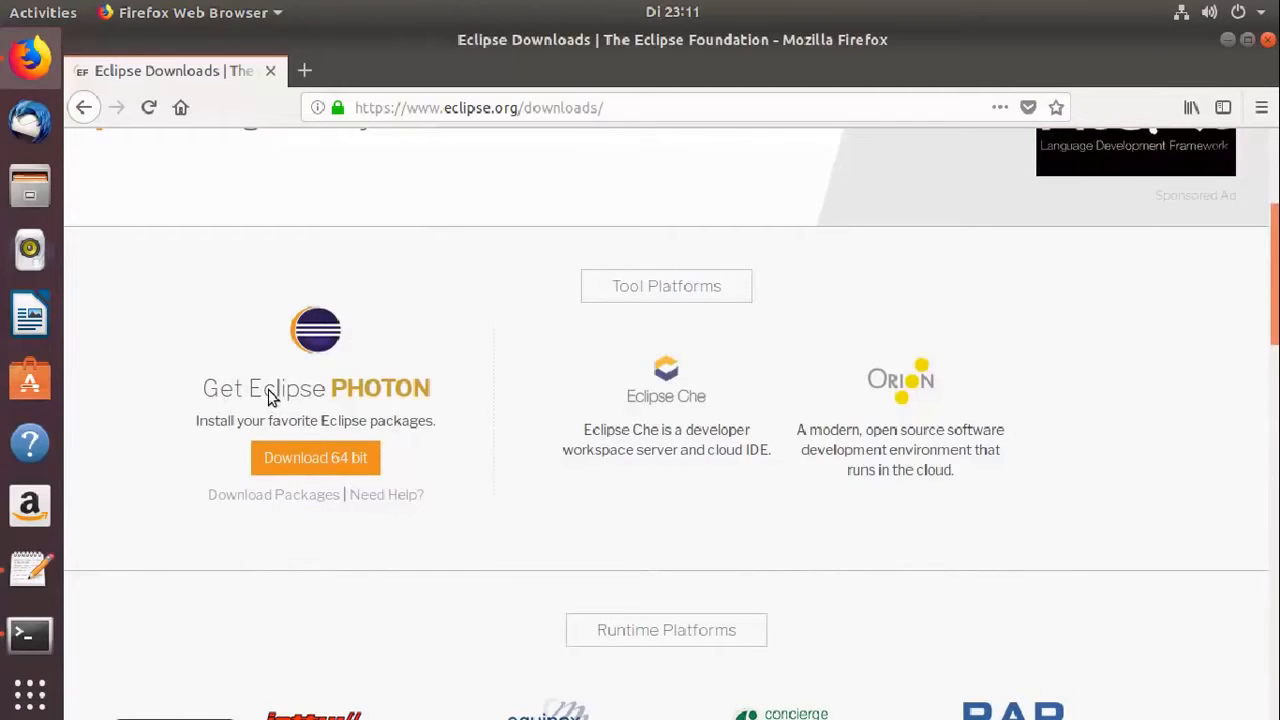
left_click(304, 457)
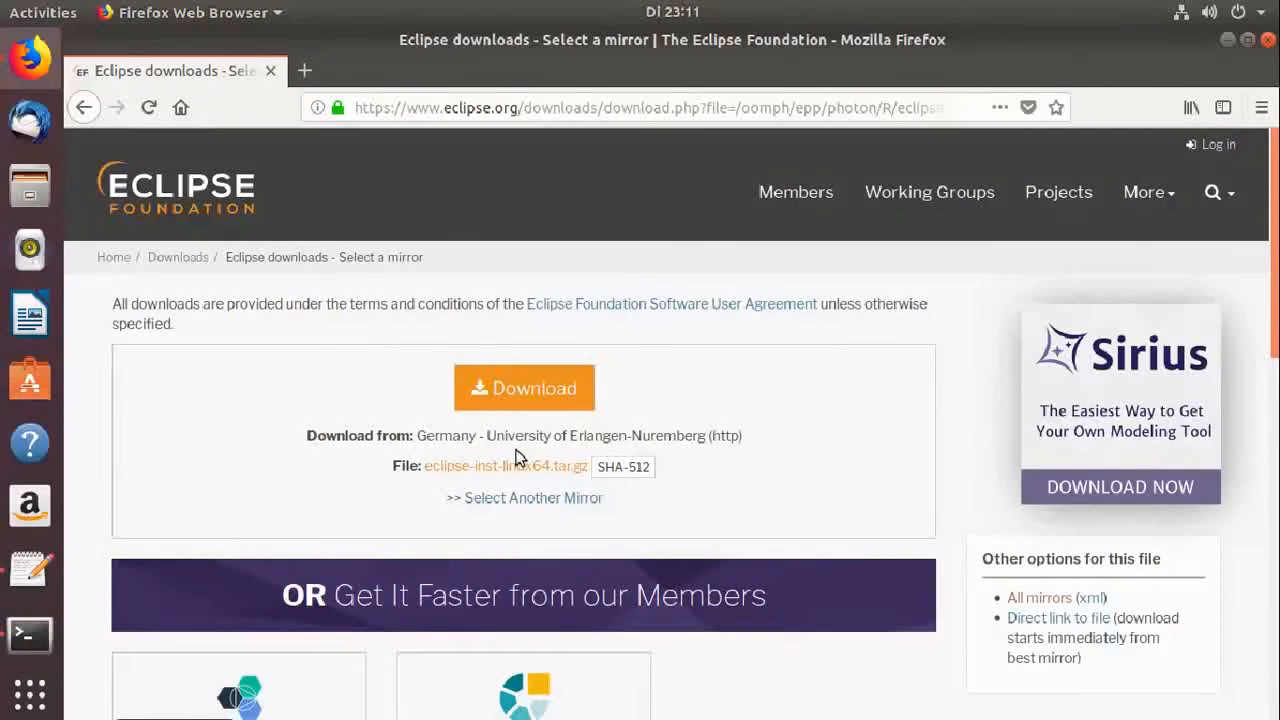
left_click(519, 398)
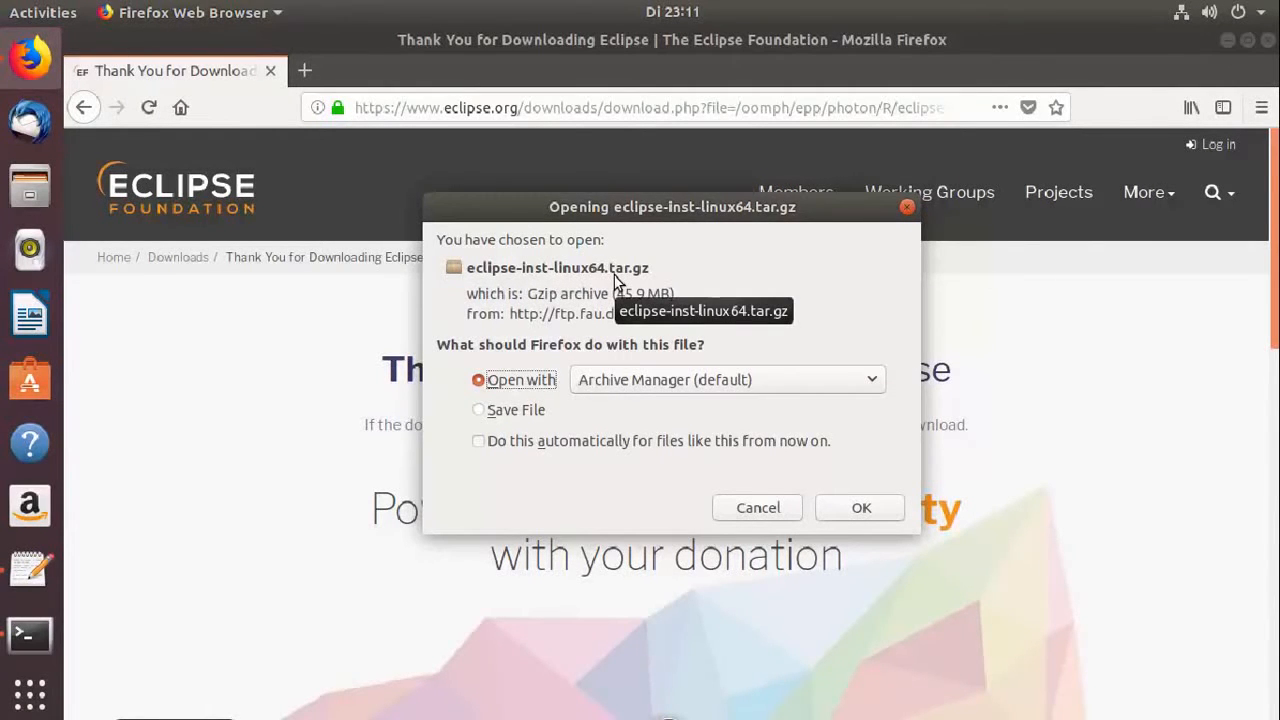
left_click(530, 410)
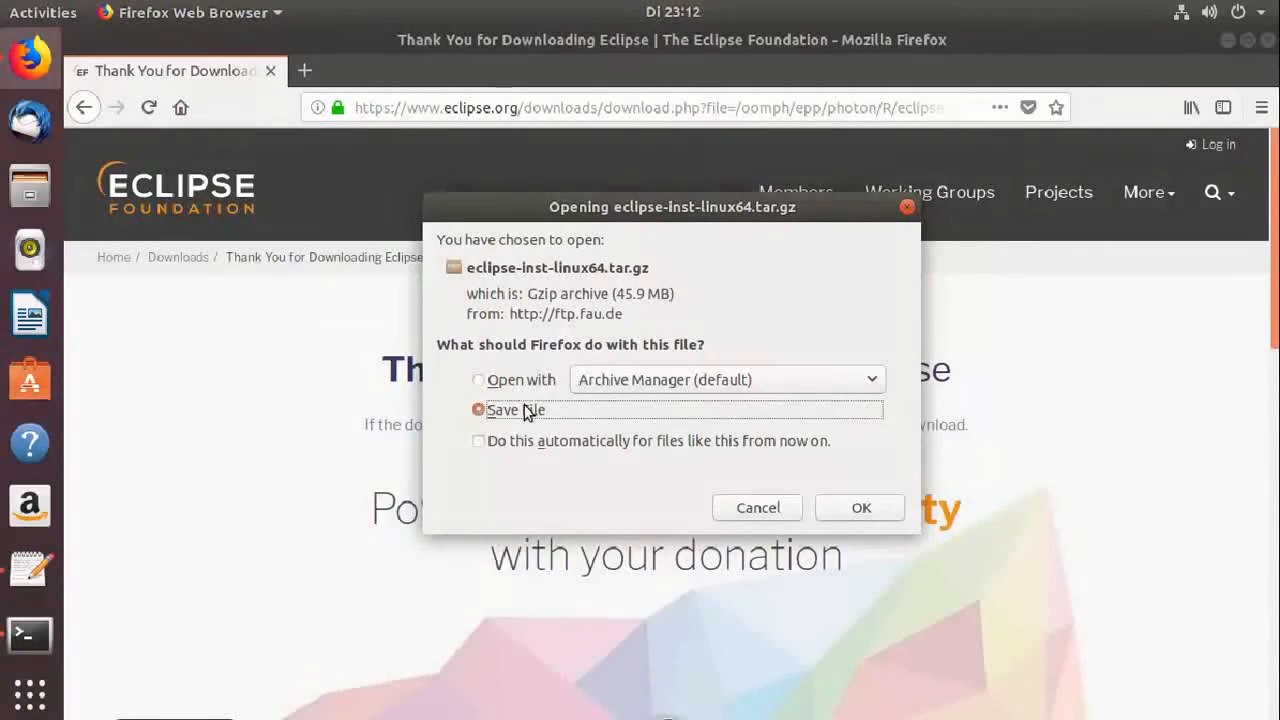
left_click(852, 510)
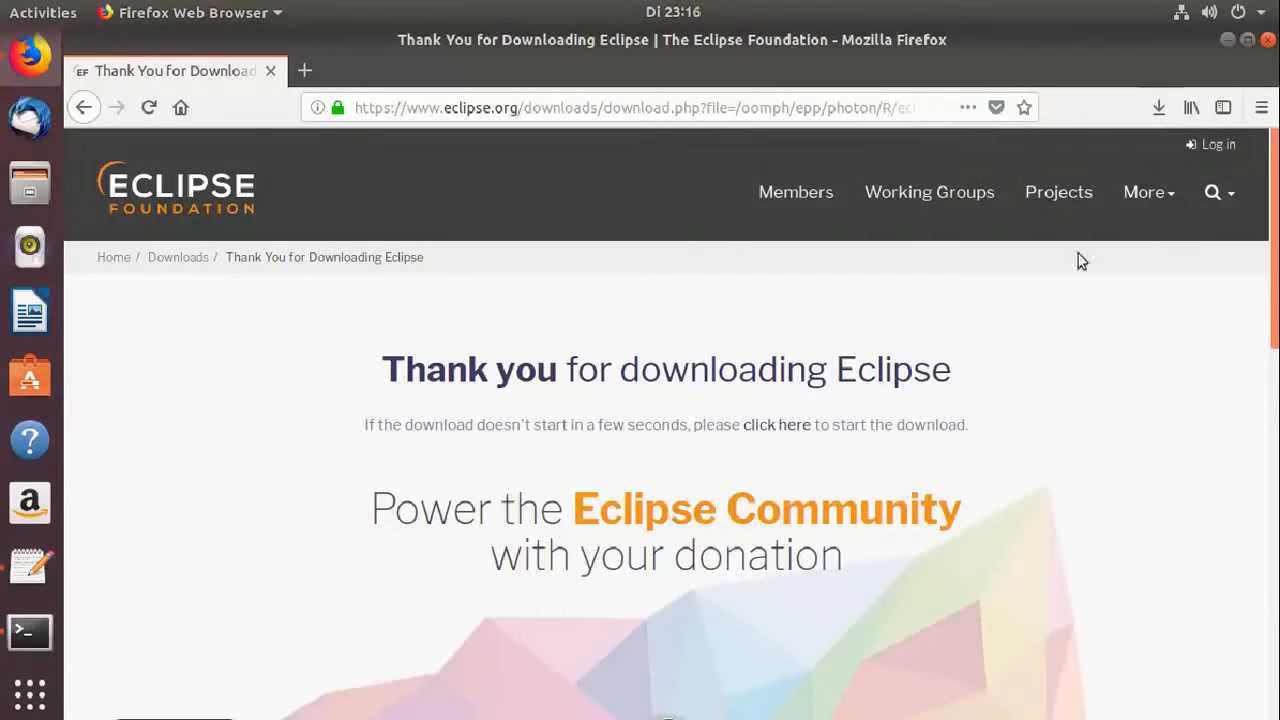
- Show the downloaded eclipse-inst-linux64.tar.gz in its containing Downloads folder and clear the file selection
left_click(1157, 108)
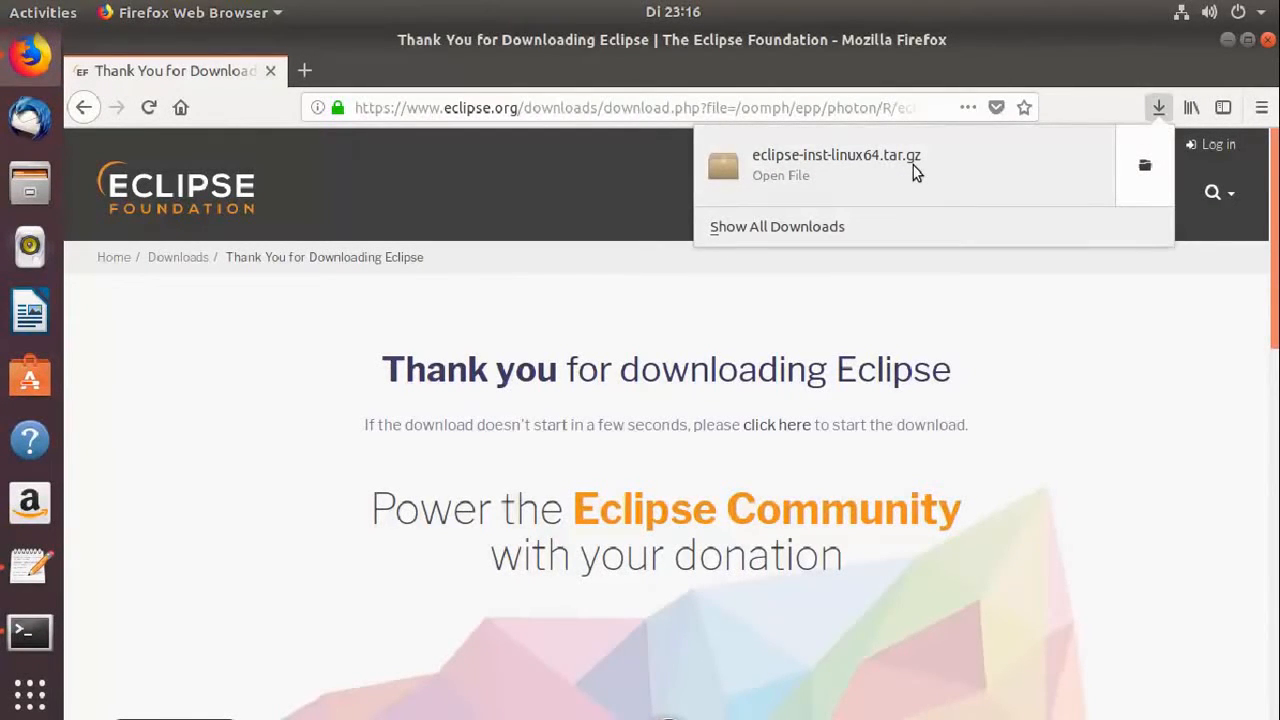
left_click(1143, 176)
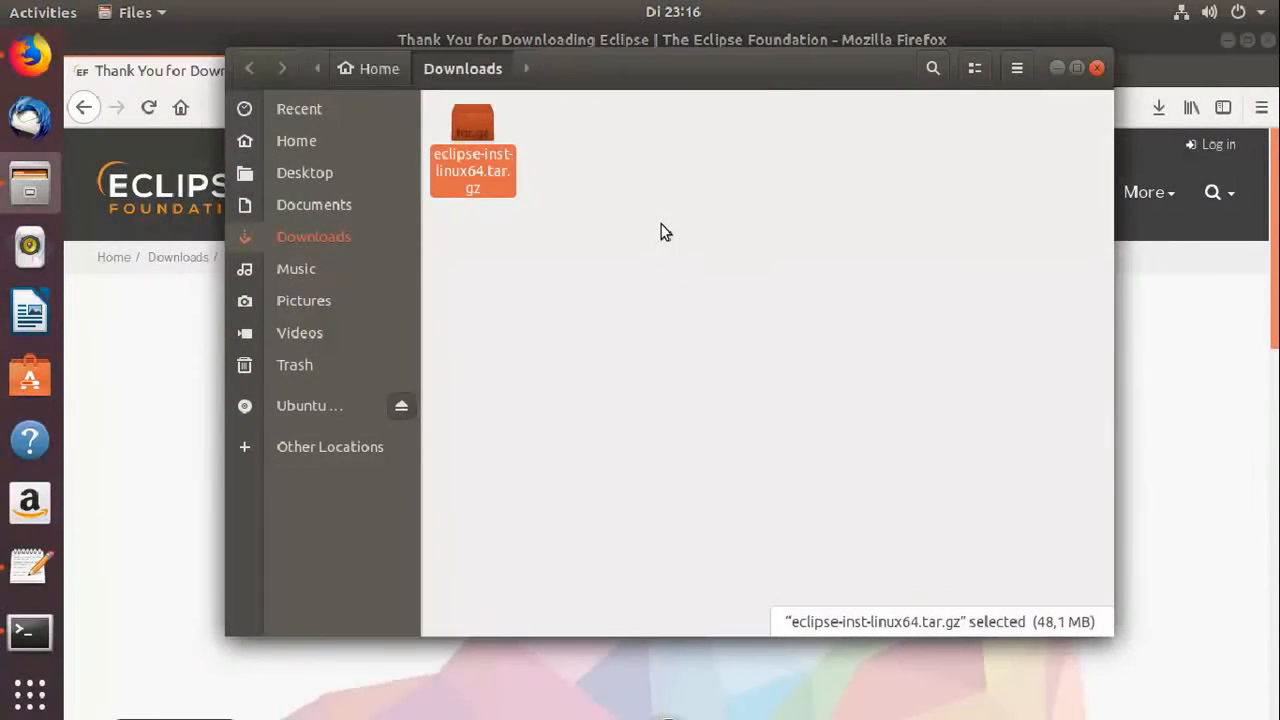
left_click(645, 227)
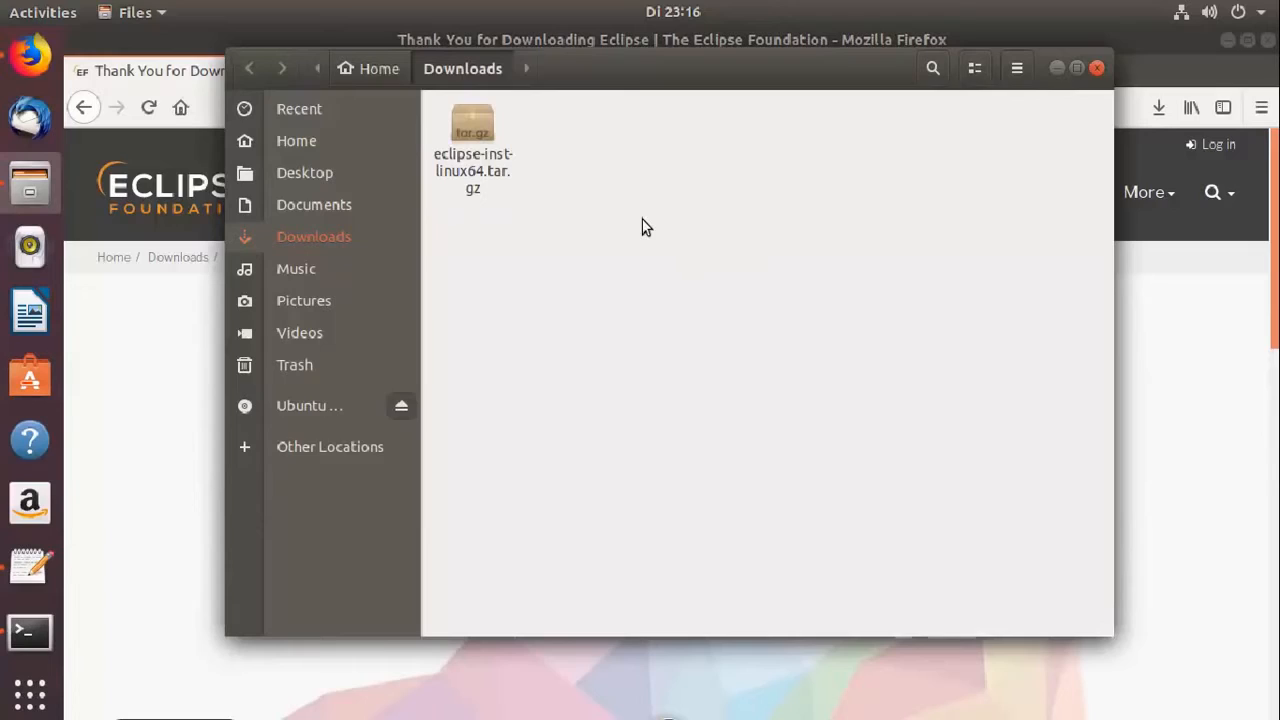
- Switch to the terminal, check the installed Java version with "java -version" and highlight the version output
left_click(45, 637)
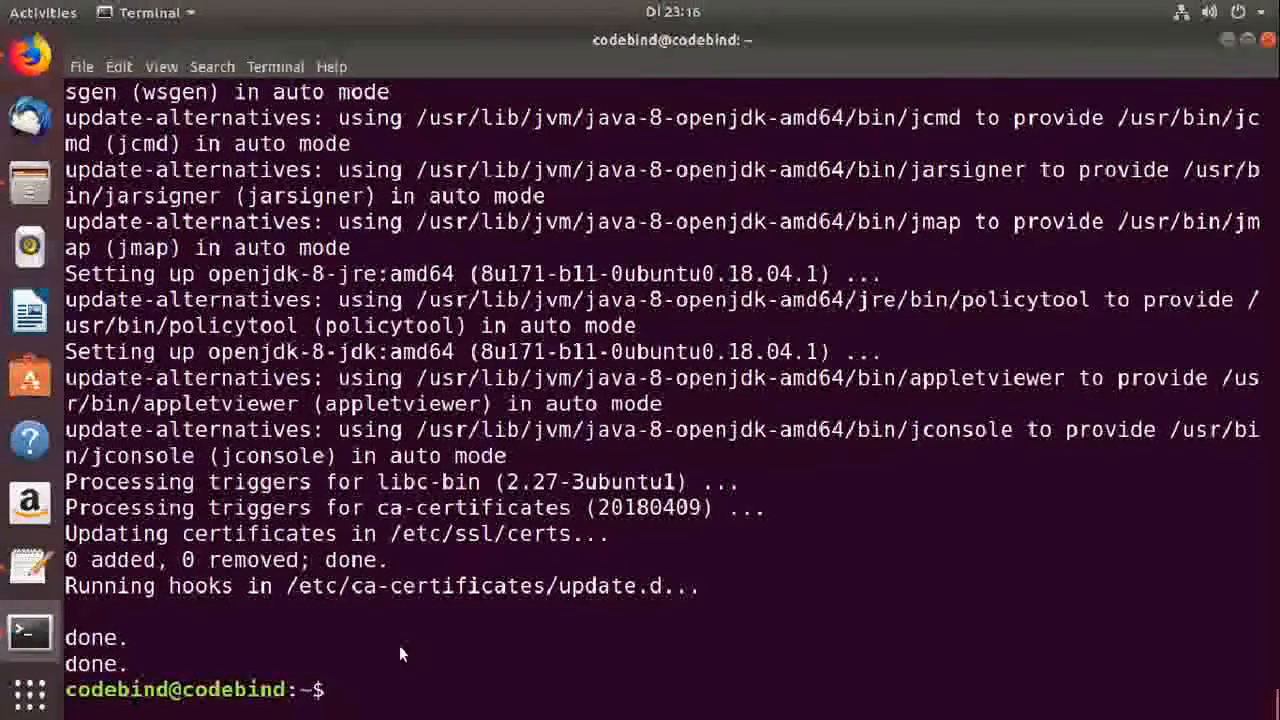
type("java")
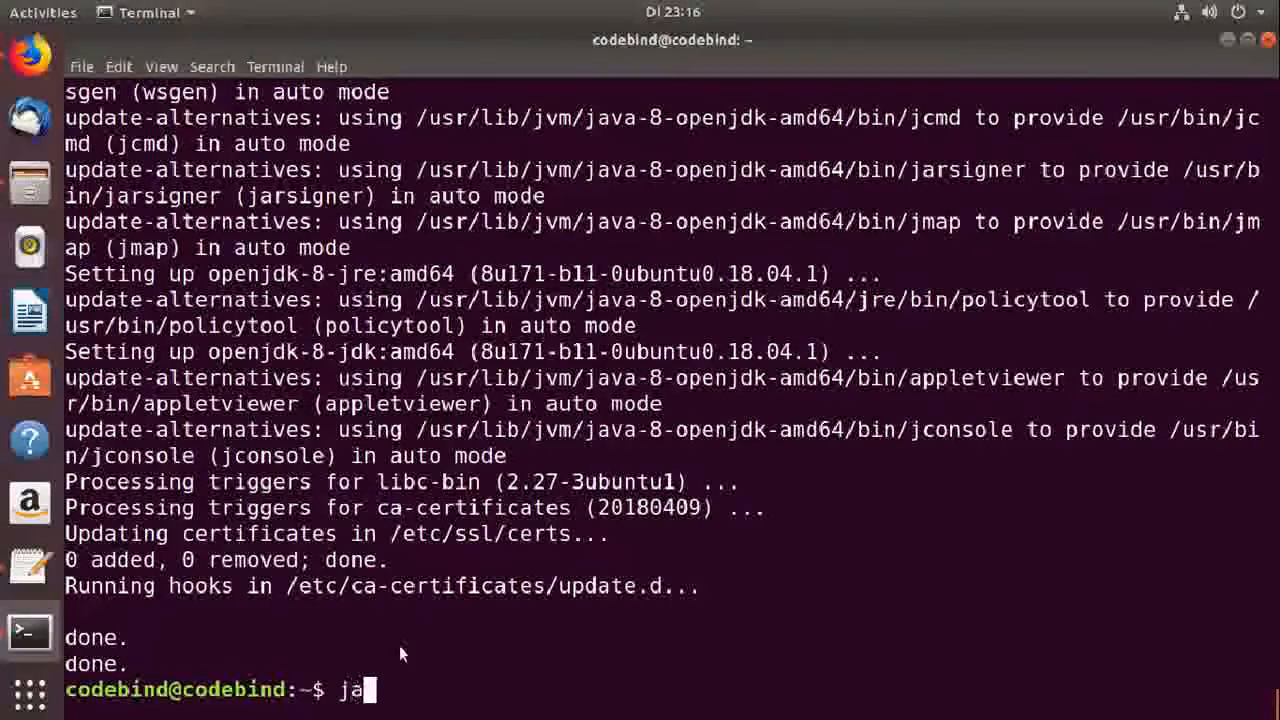
type(" -")
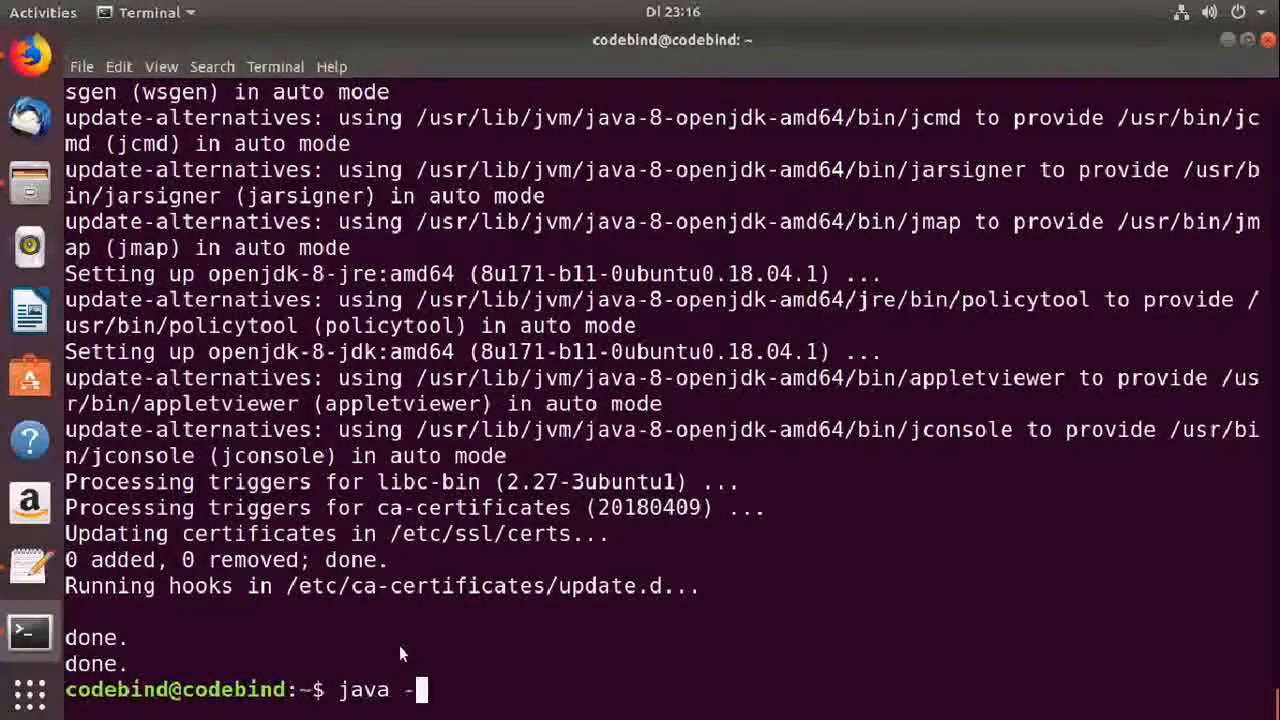
type("version")
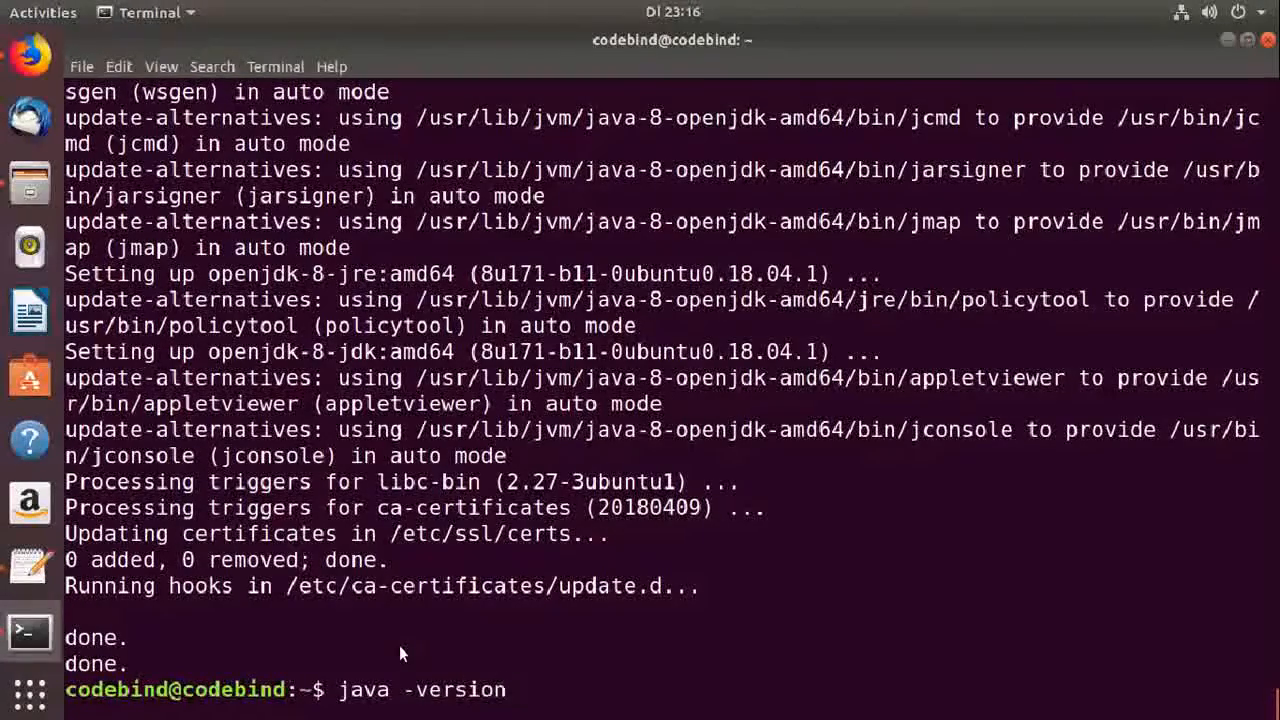
key("Return")
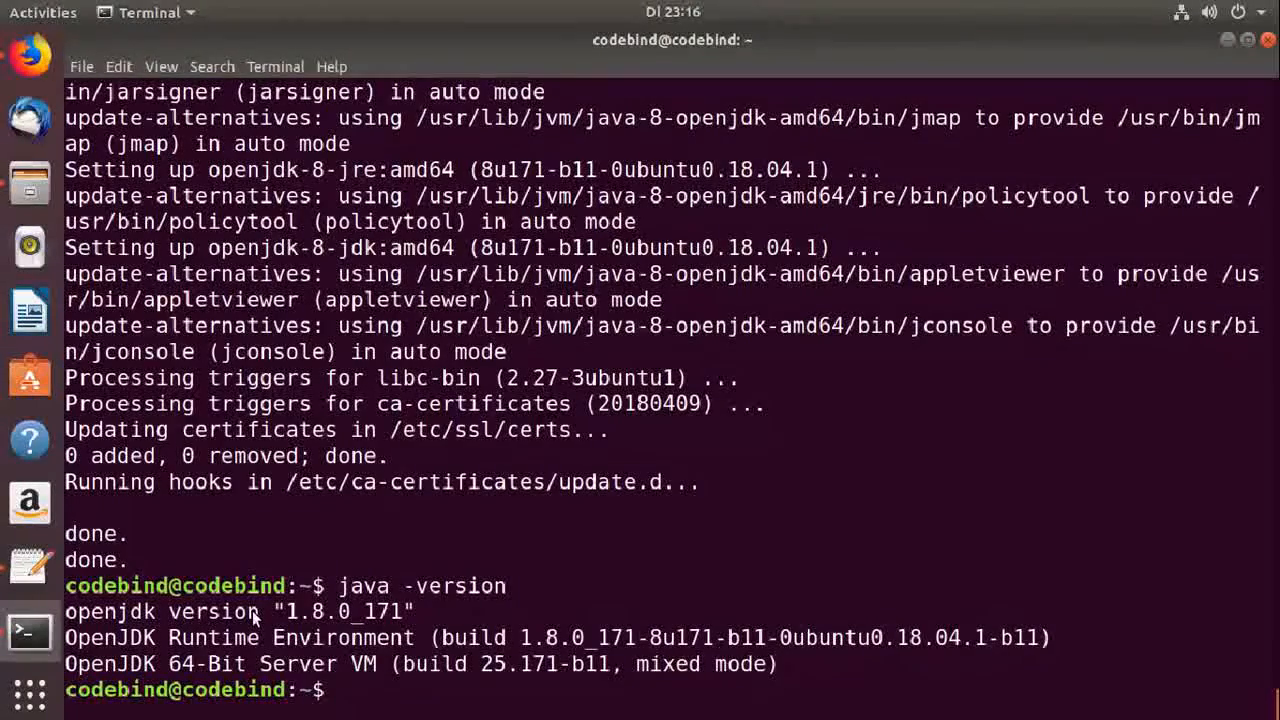
left_click_drag(778, 664, 95, 622)
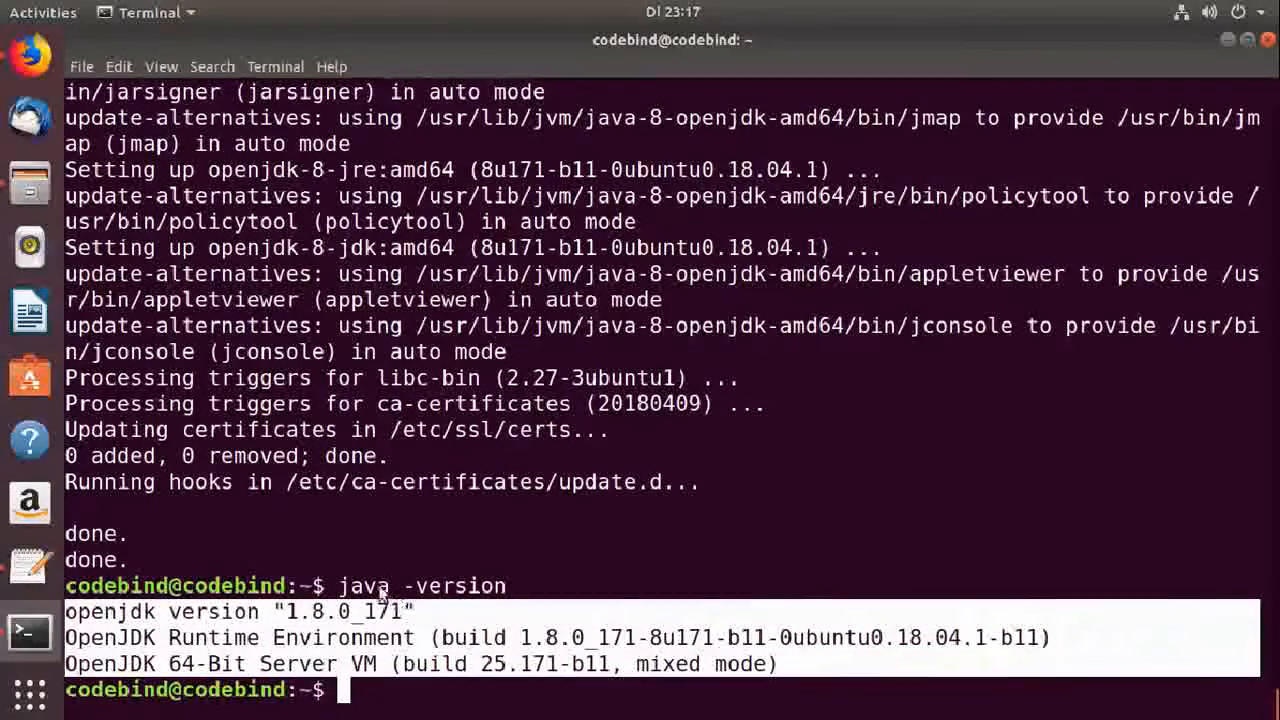
left_click(541, 585)
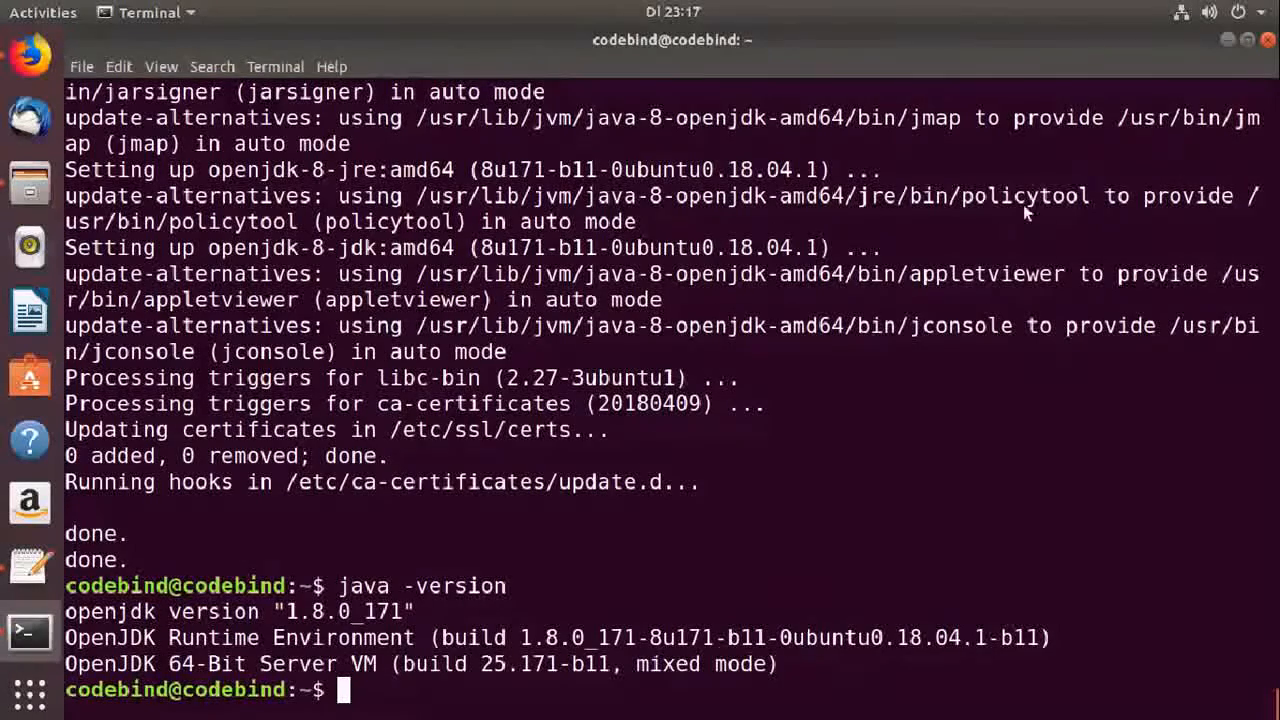
- Minimize the terminal and Firefox windows, and extract eclipse-inst-linux64.tar.gz in place within the Downloads folder
left_click(1228, 40)
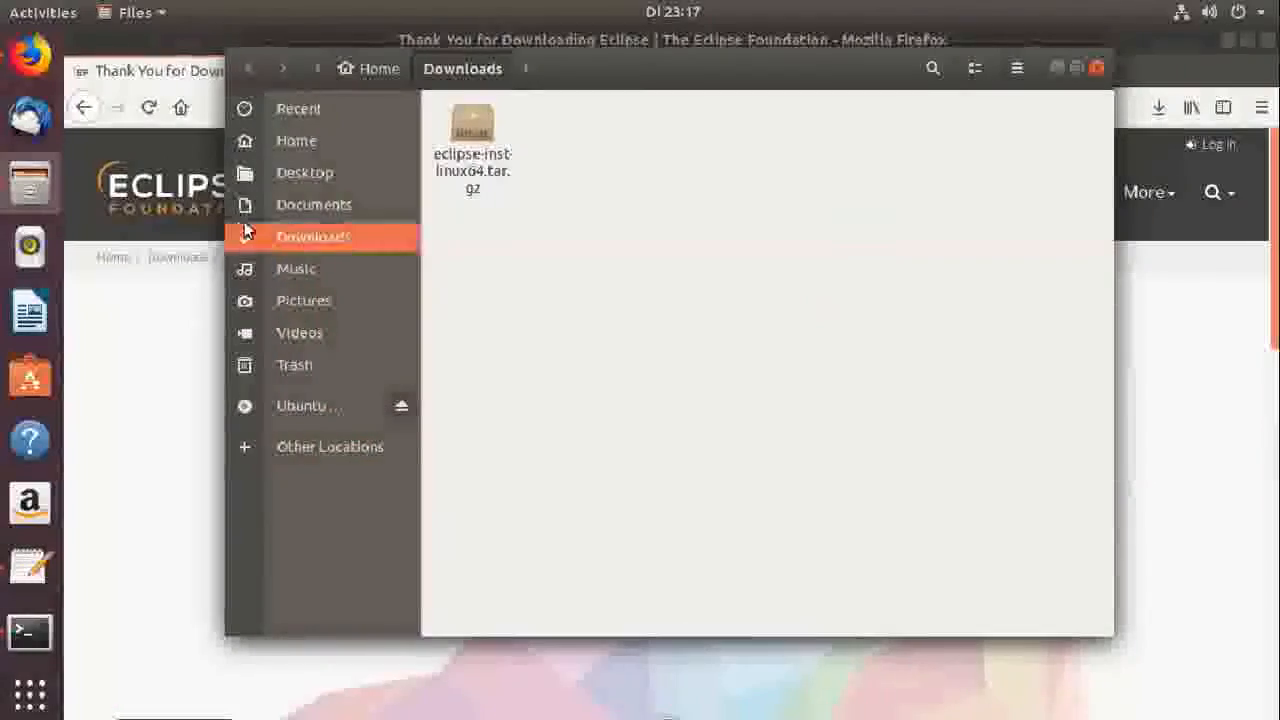
left_click(1229, 40)
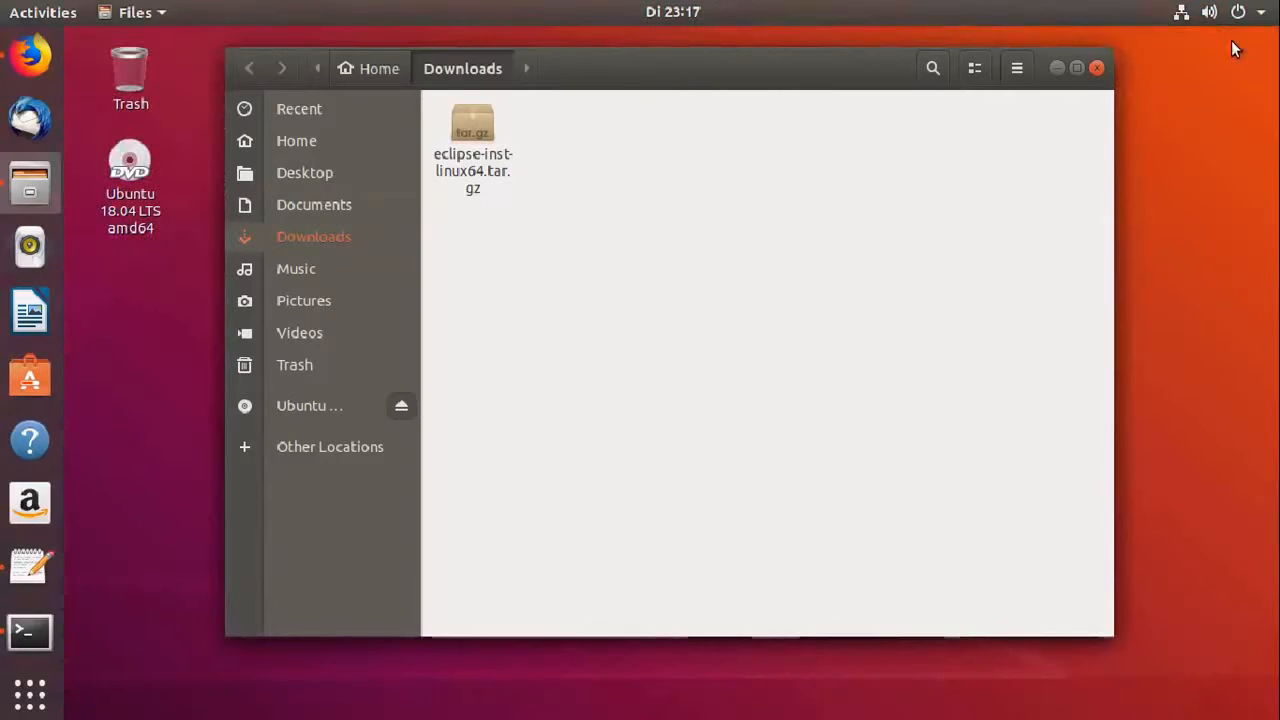
right_click(475, 155)
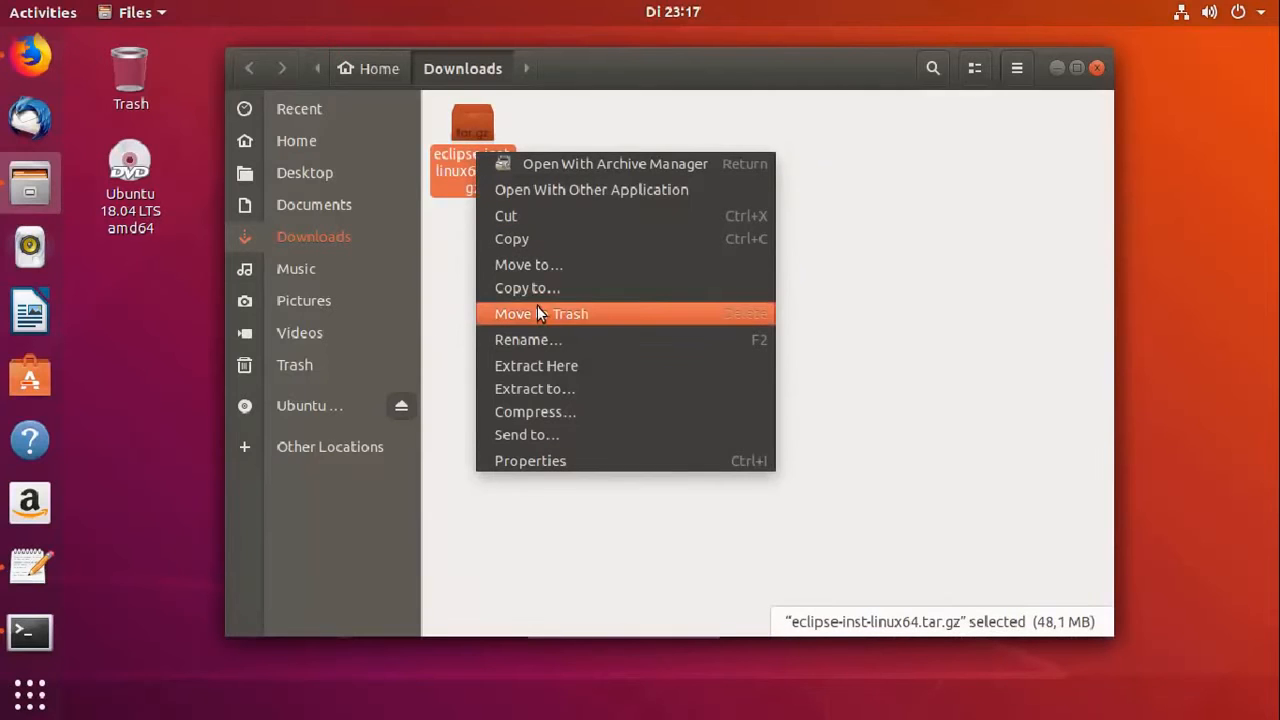
left_click(531, 372)
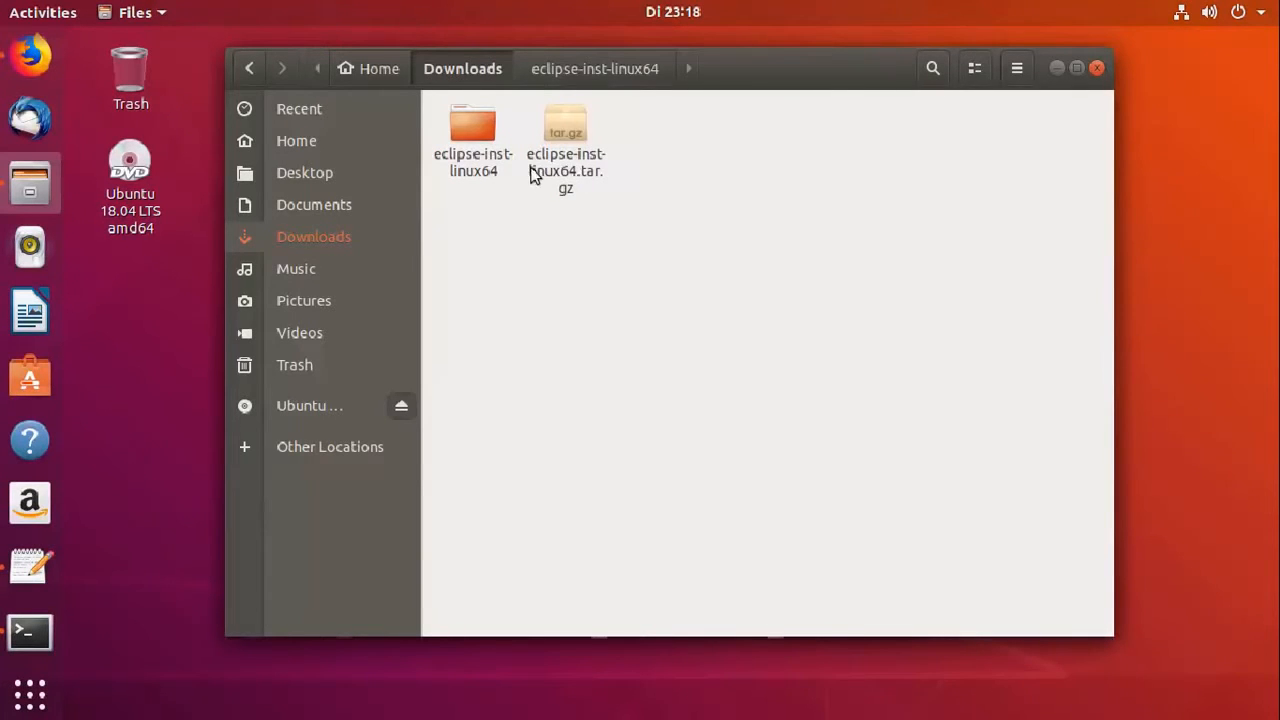
- Run eclipse-inst from the eclipse-installer folder inside the extracted eclipse-inst-linux64 folder, and minimize the file manager window
double_click(480, 134)
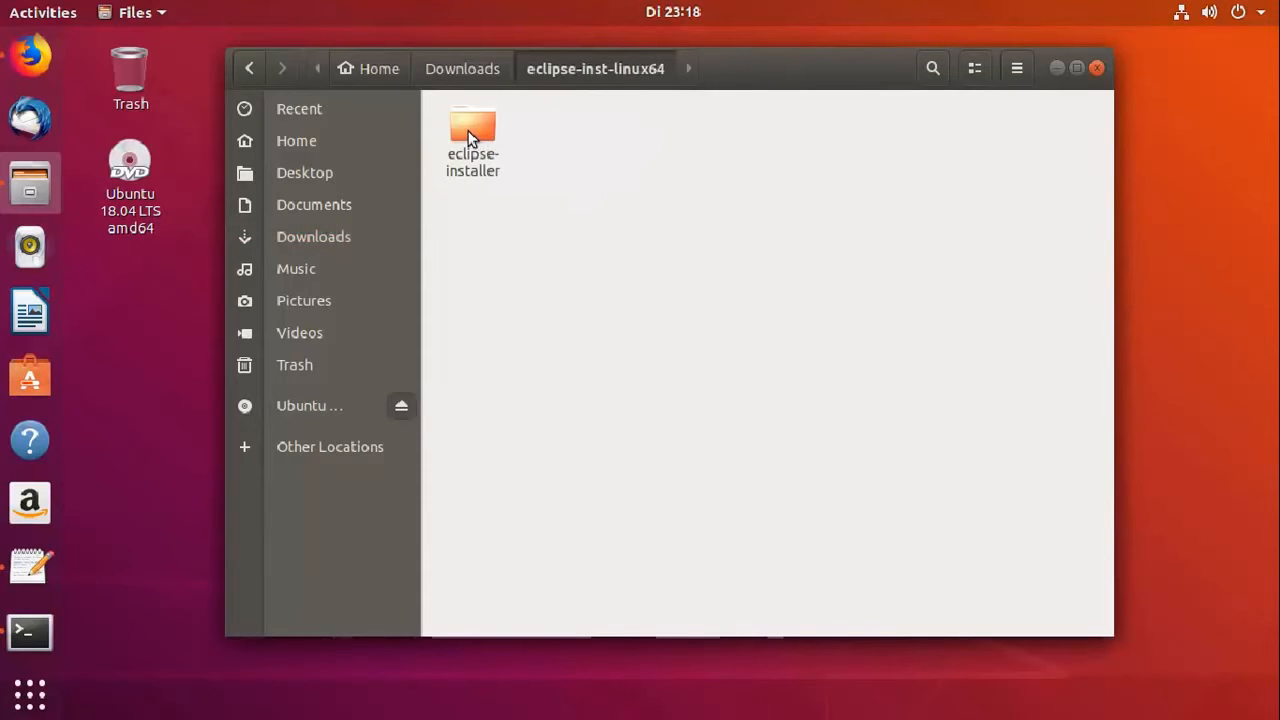
double_click(470, 135)
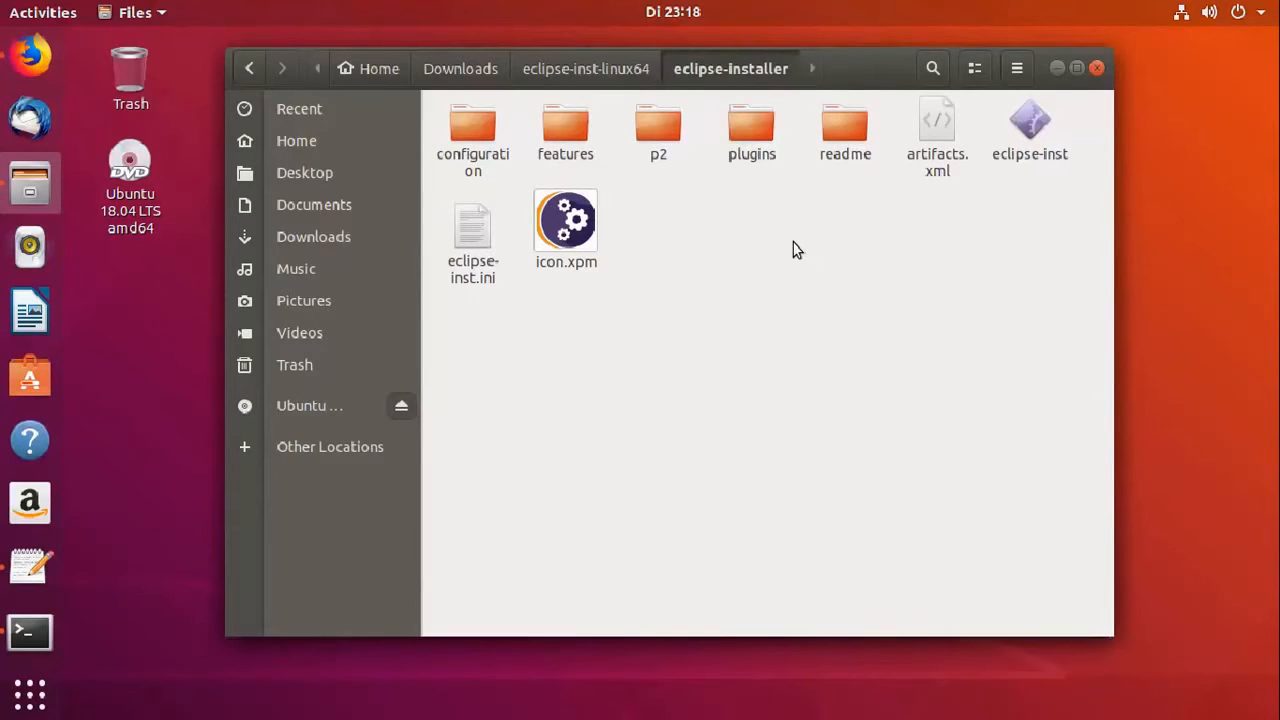
right_click(1031, 125)
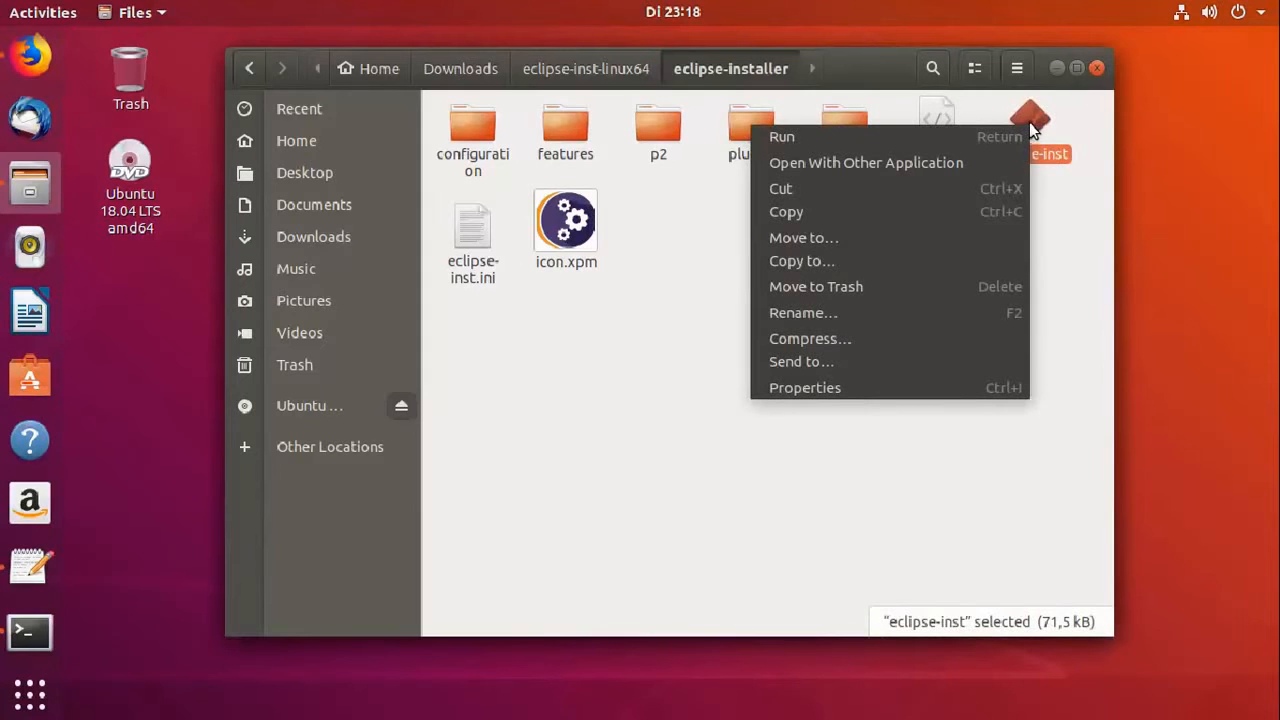
left_click(783, 138)
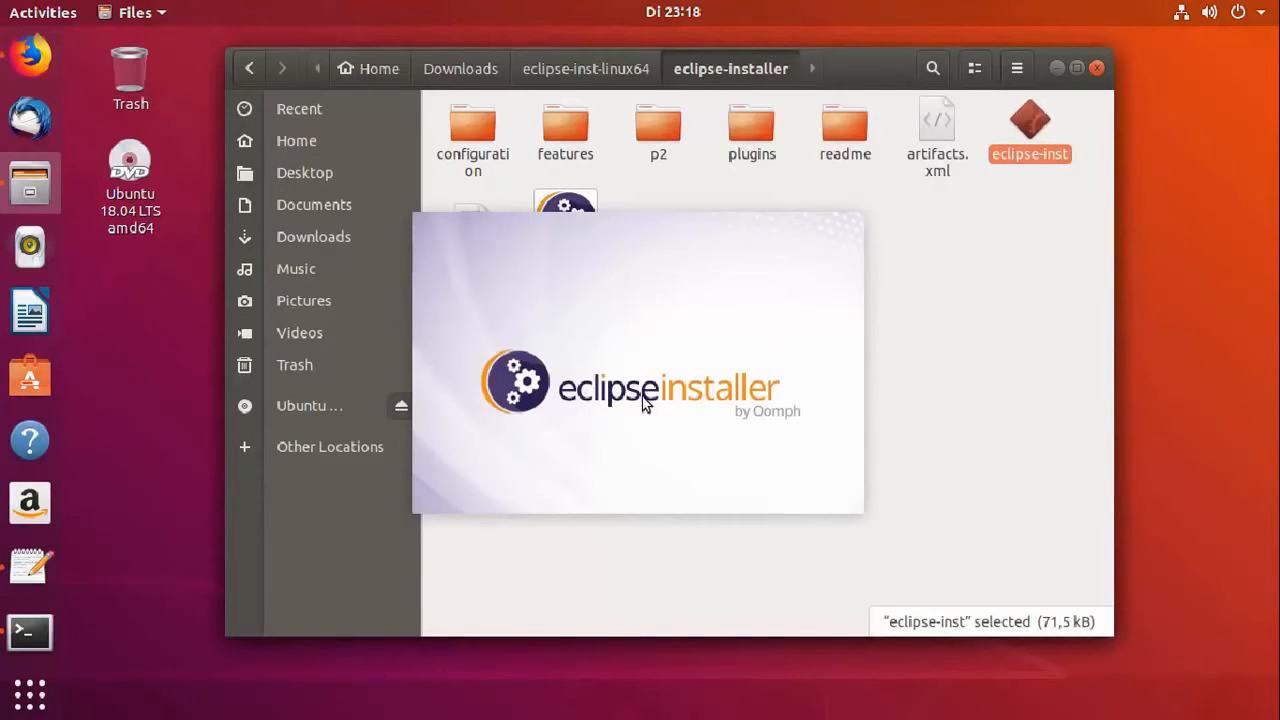
left_click(1055, 68)
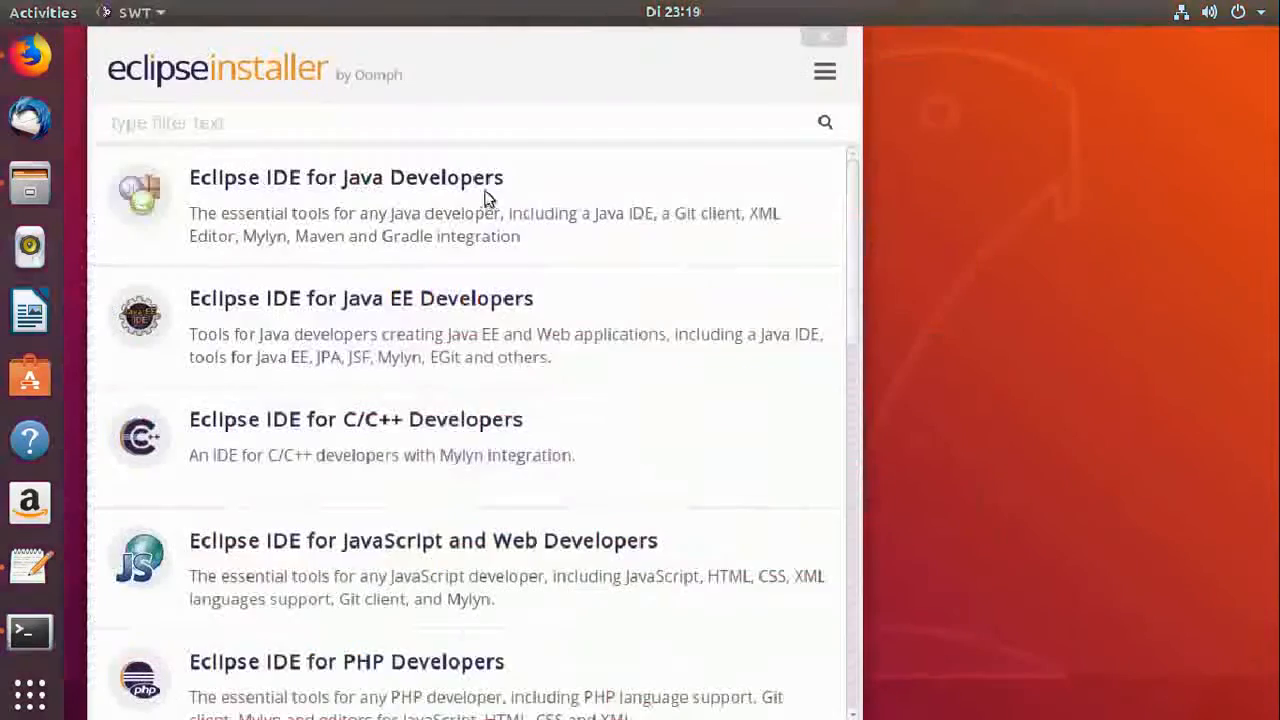
- Choose the Eclipse IDE for Java Developers package and start its installation in the default java-photon folder
left_click_drag(447, 53, 591, 51)
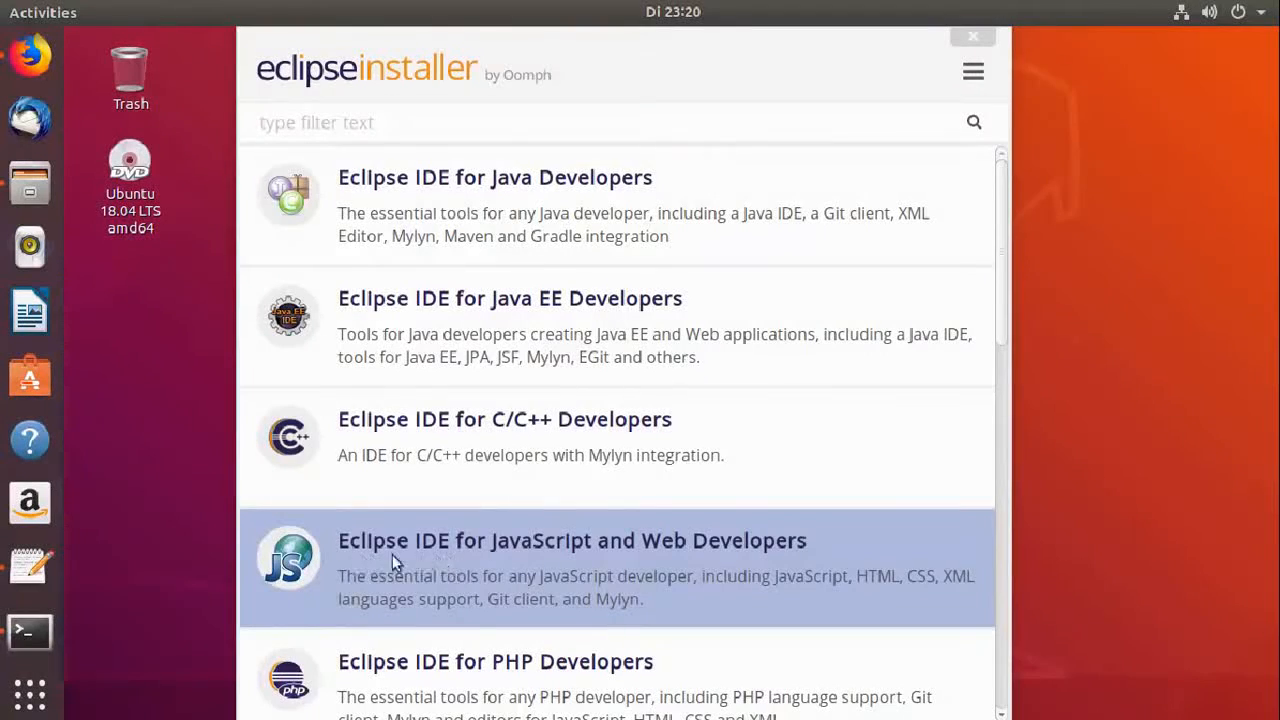
scroll(451, 540, "down", 3)
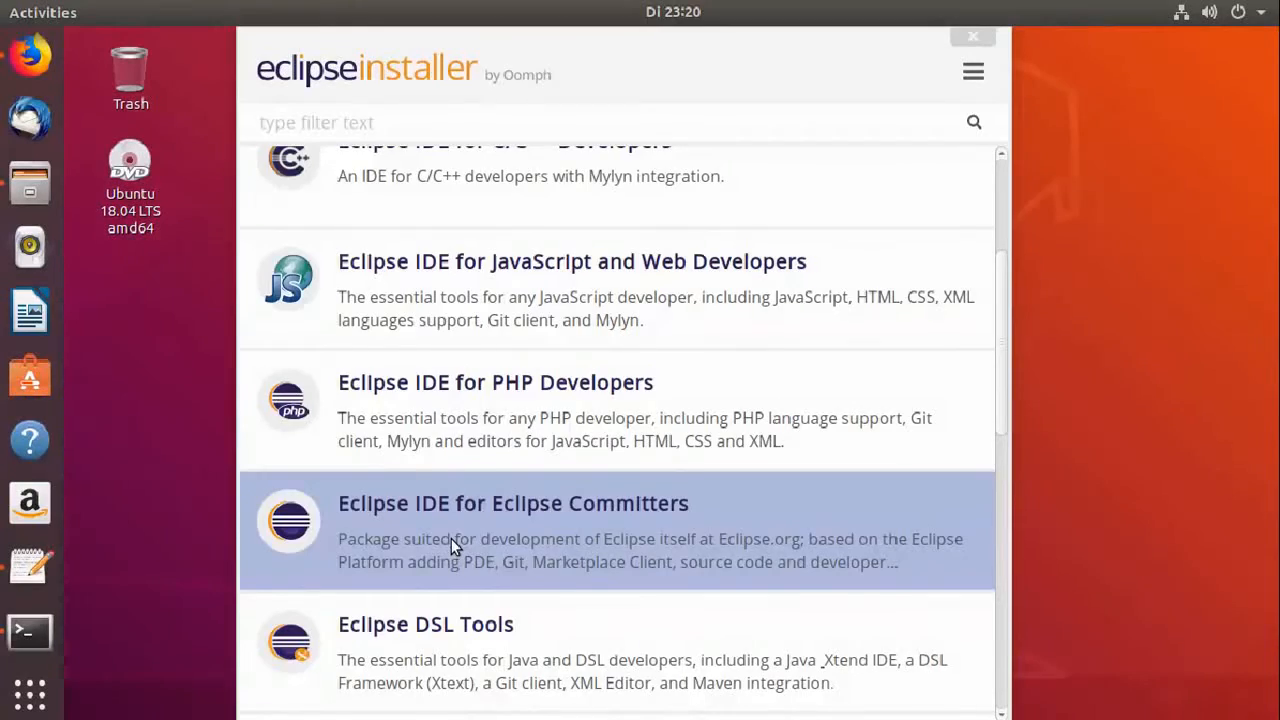
scroll(451, 538, "up", 3)
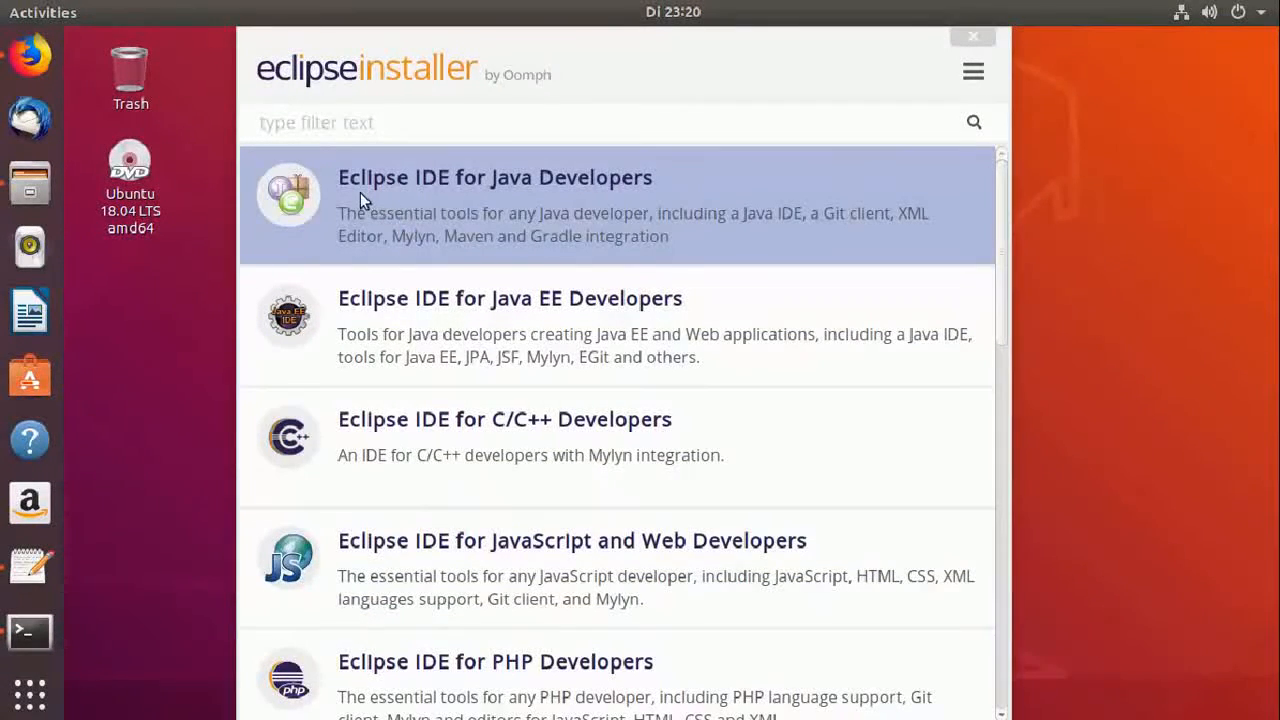
left_click(463, 192)
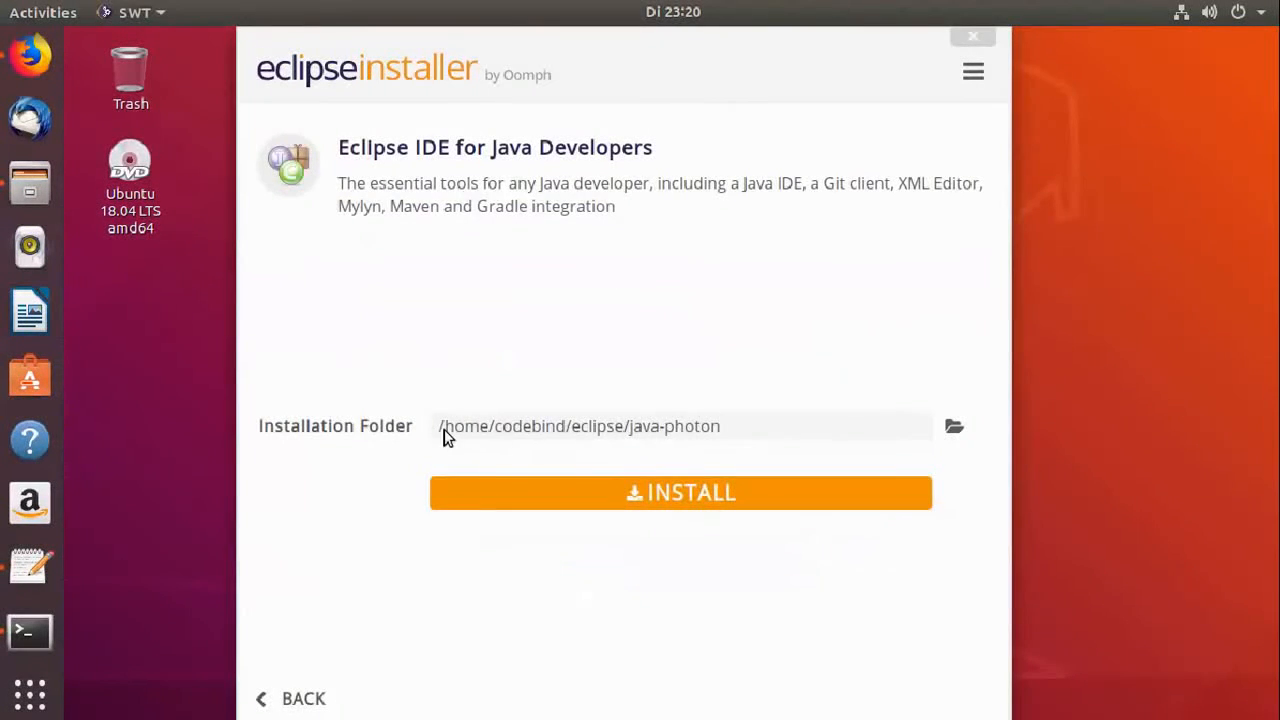
left_click_drag(727, 433, 437, 440)
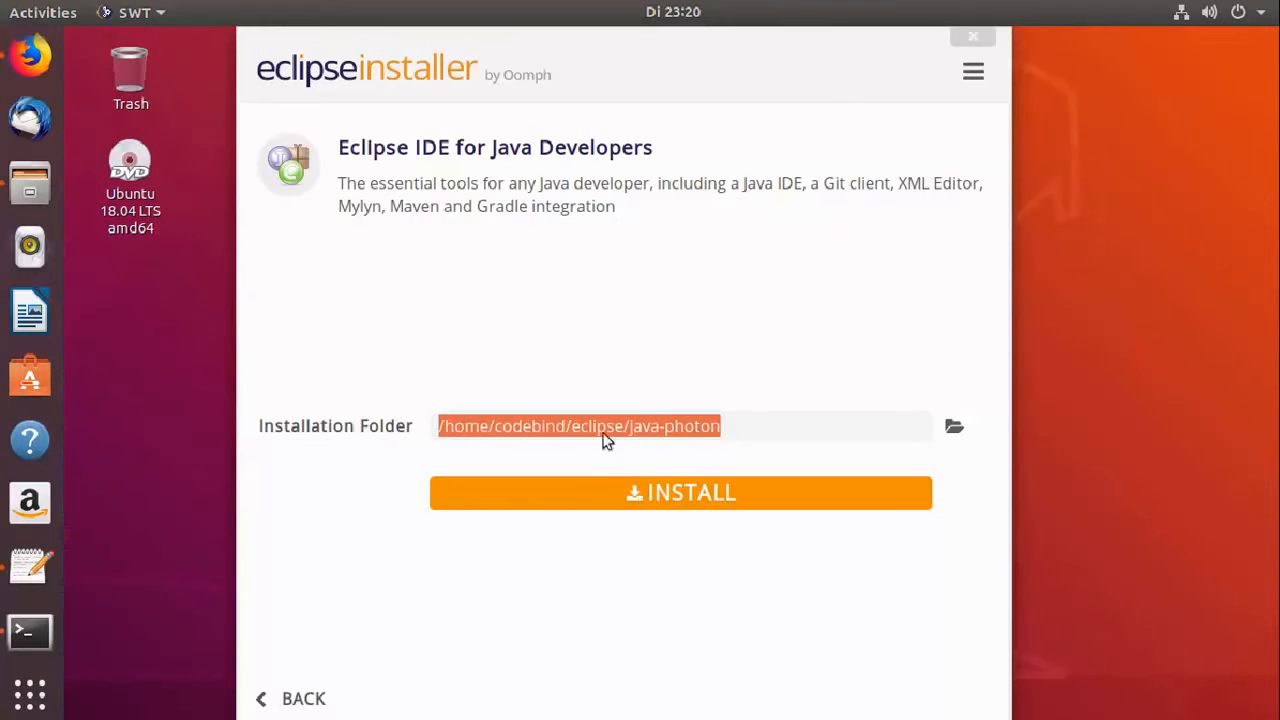
left_click(655, 501)
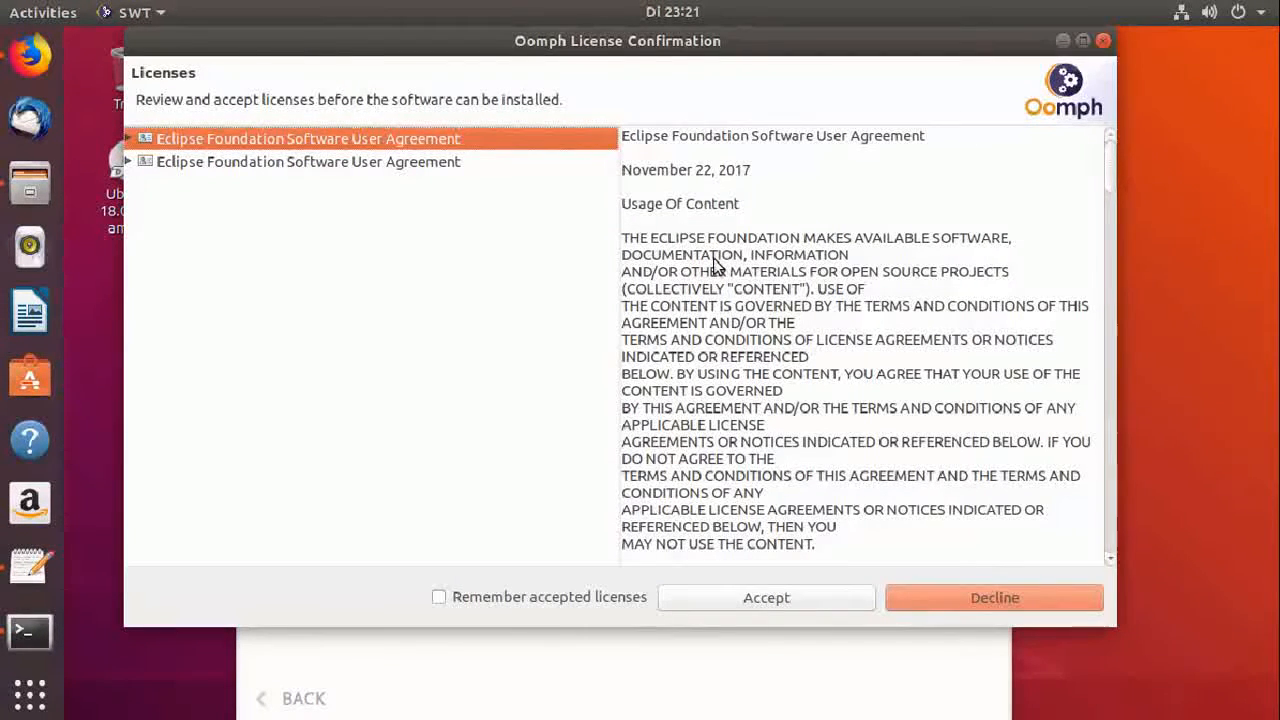
- Review the Eclipse Foundation Software User Agreement, enable remembering accepted licenses and accept the licenses
scroll(714, 265, "down", 15)
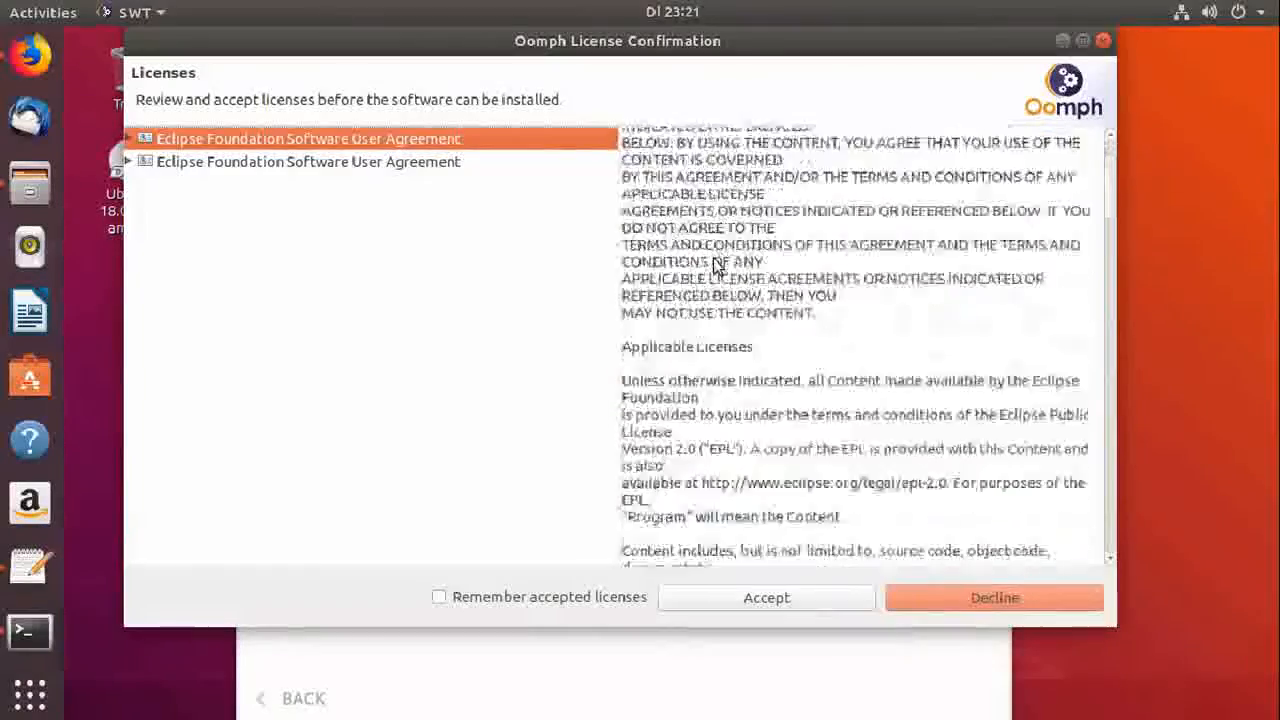
scroll(714, 265, "down", 15)
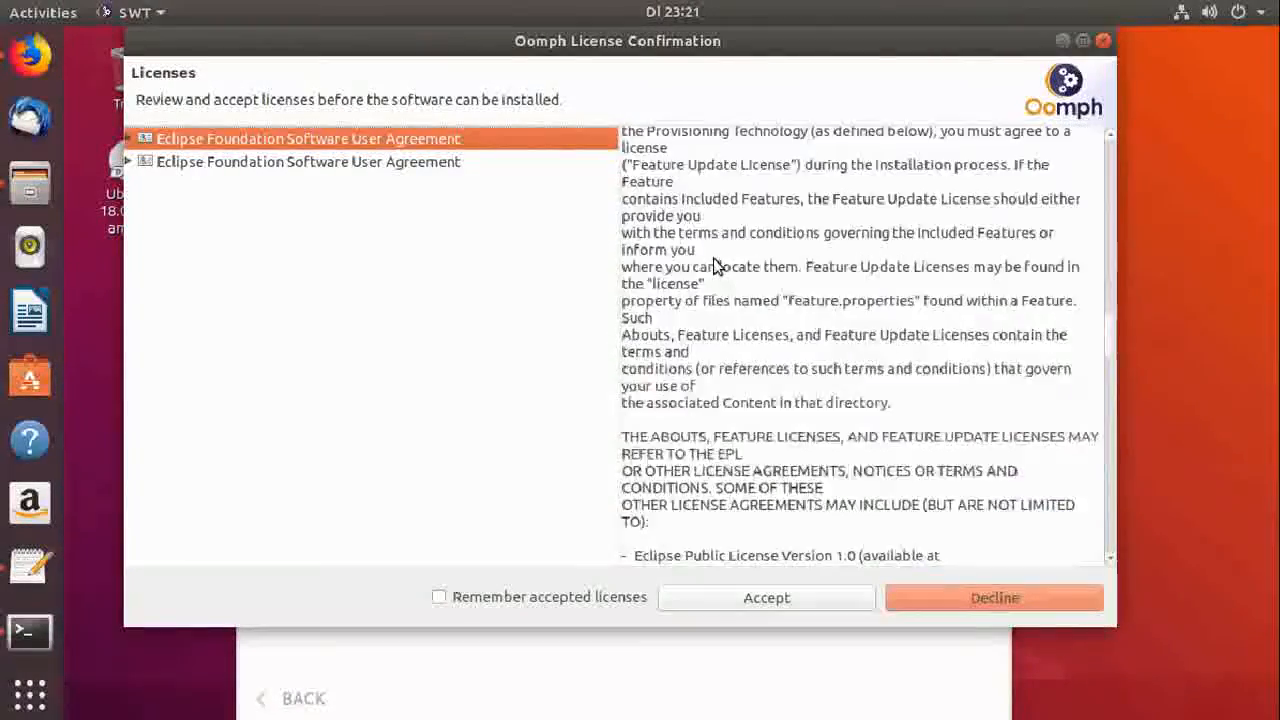
scroll(714, 265, "down", 5)
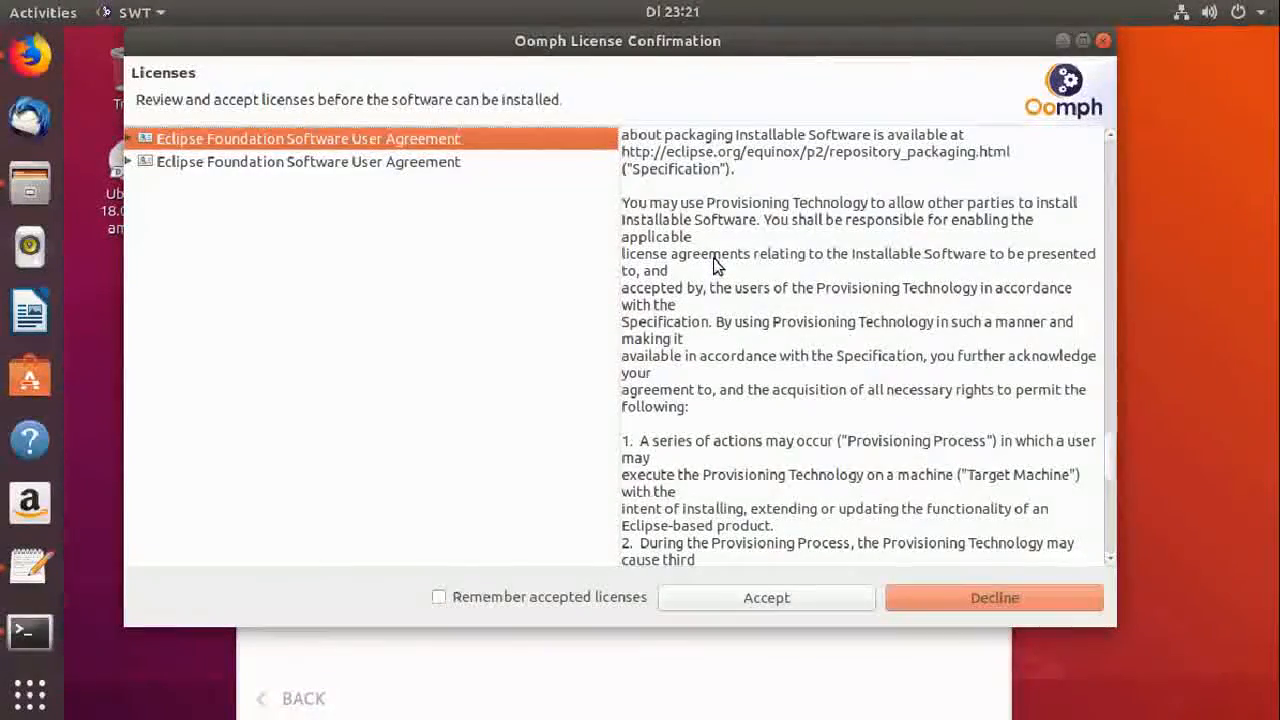
left_click(440, 600)
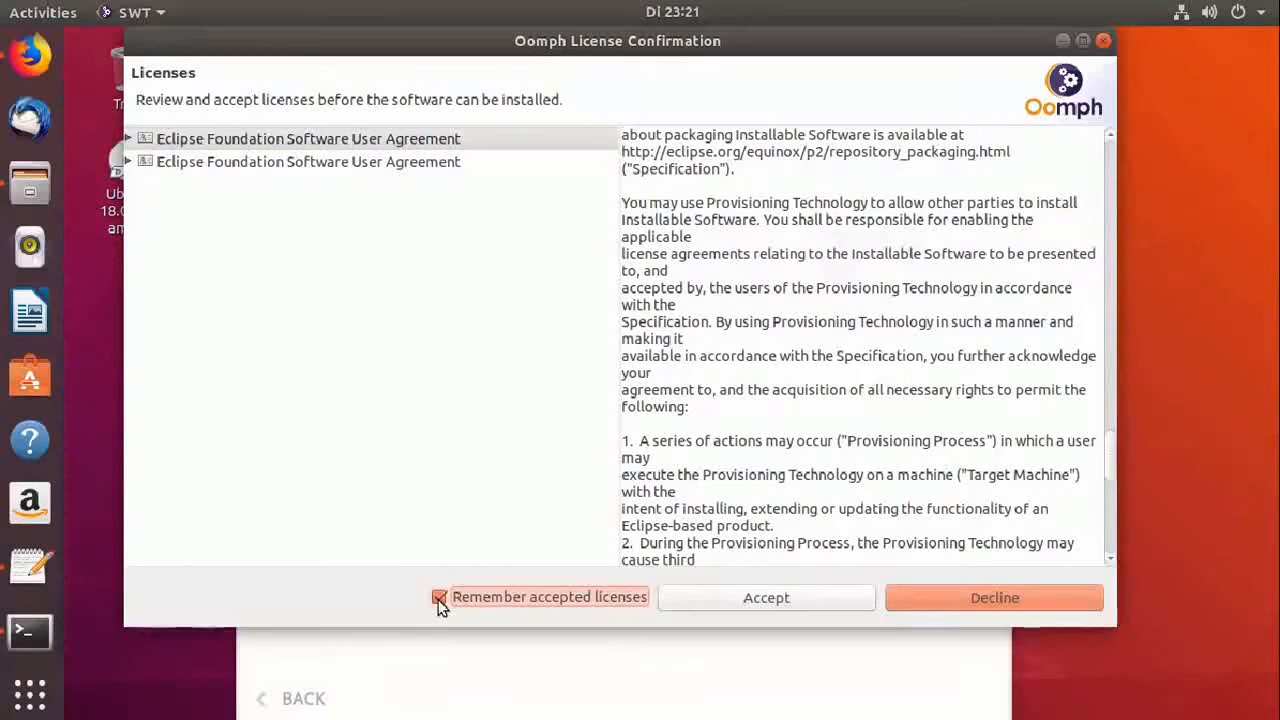
left_click(685, 605)
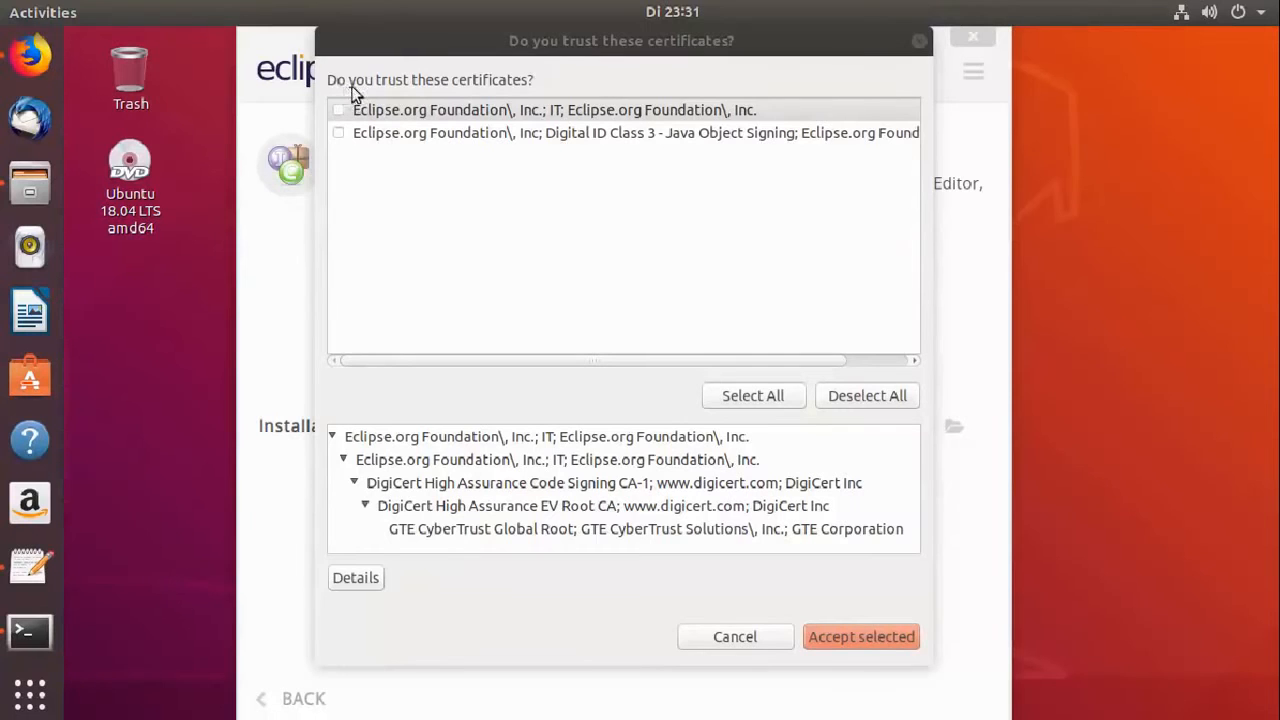
- Trust all the listed Eclipse.org Foundation certificates and launch the installed Eclipse IDE
left_click(740, 400)
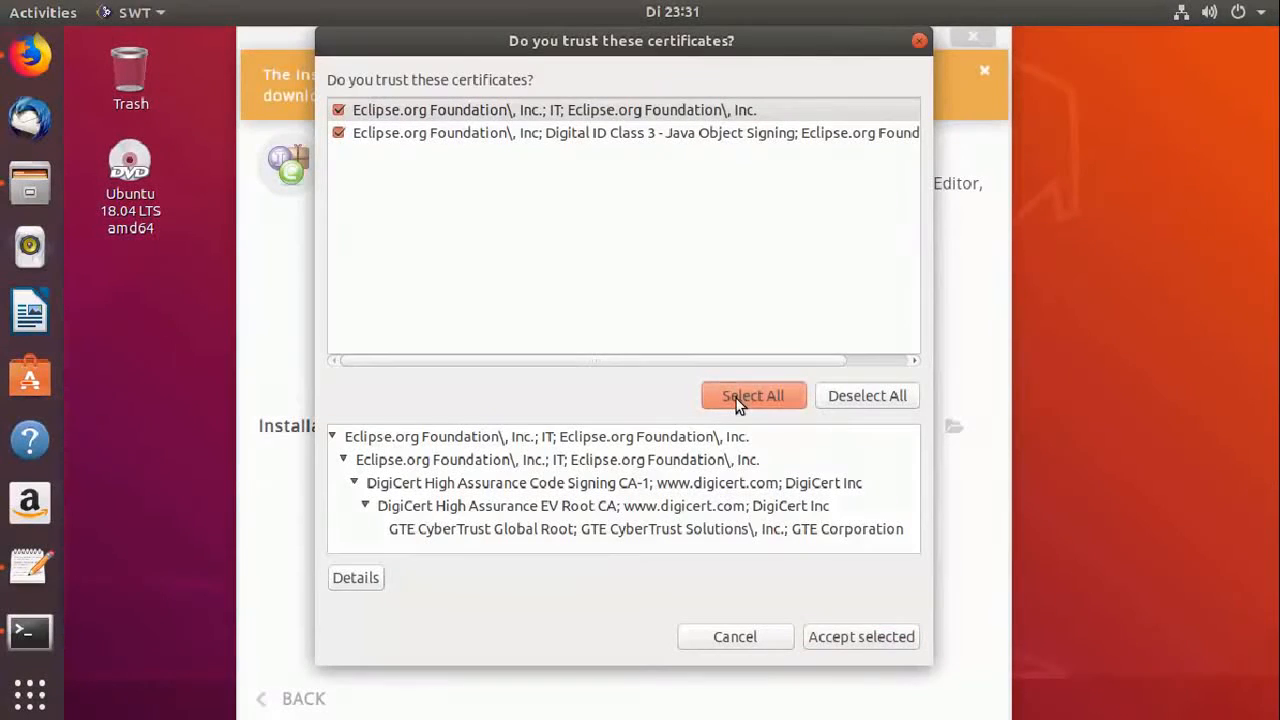
left_click(845, 637)
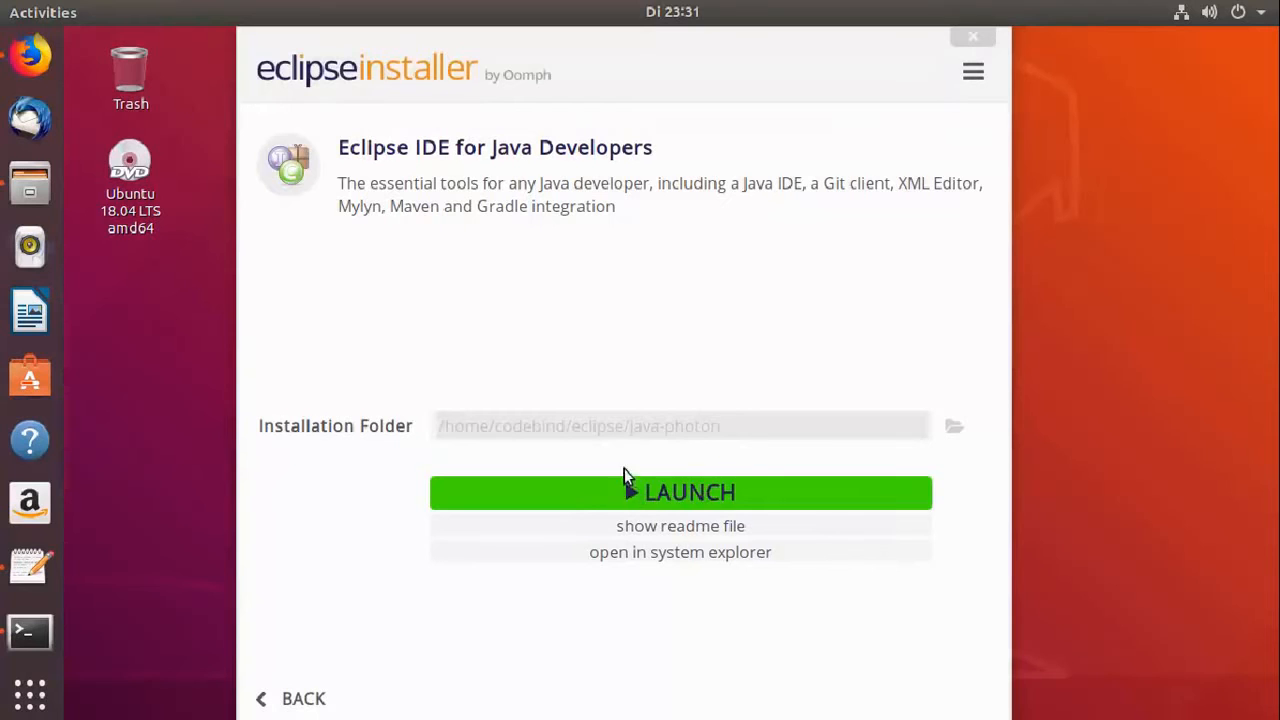
left_click(668, 503)
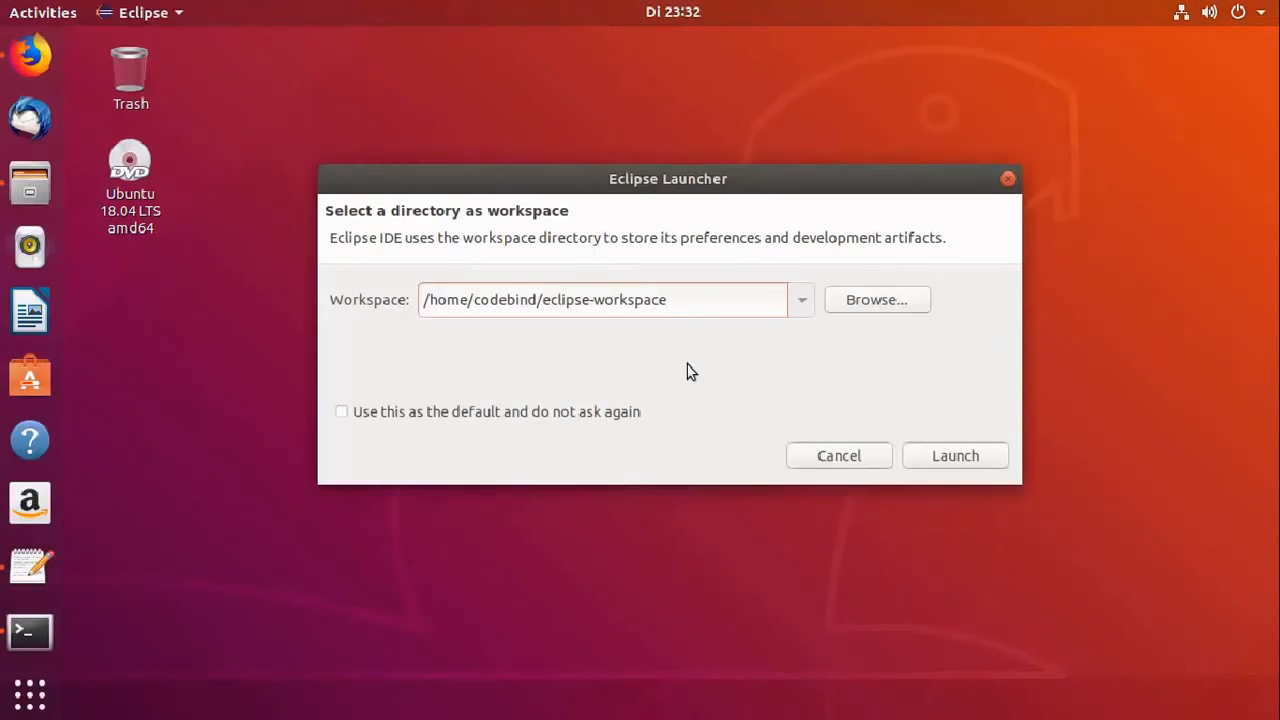
- Keep the suggested eclipse-workspace directory, set it as the default without asking again, and launch Eclipse with it
triple_click(496, 295)
left_click_drag(722, 306, 427, 299)
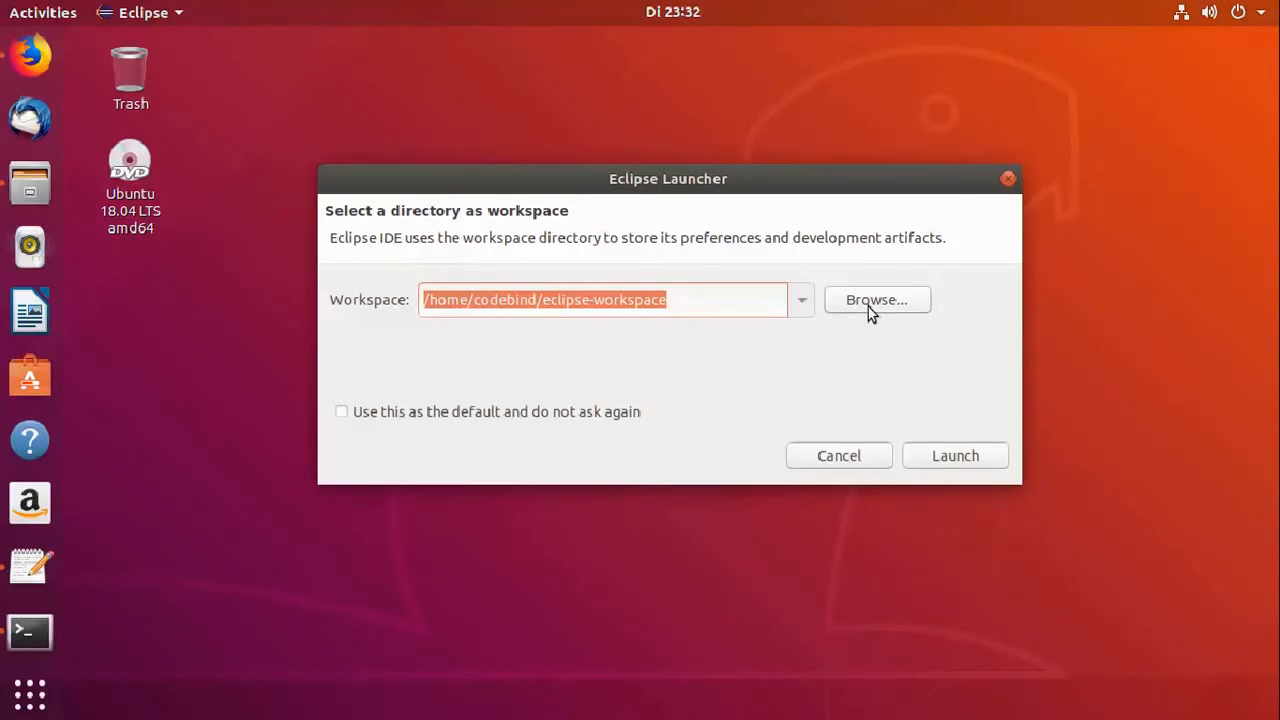
left_click(594, 346)
triple_click(672, 305)
left_click(340, 414)
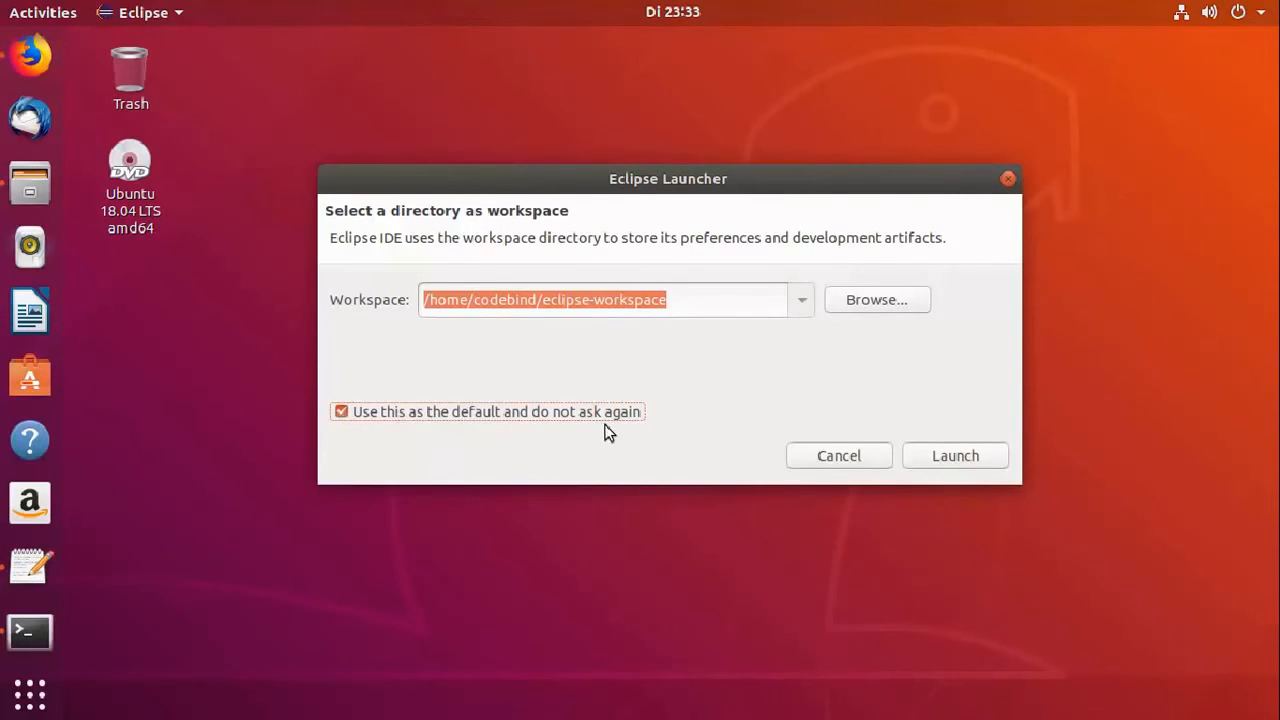
left_click(958, 466)
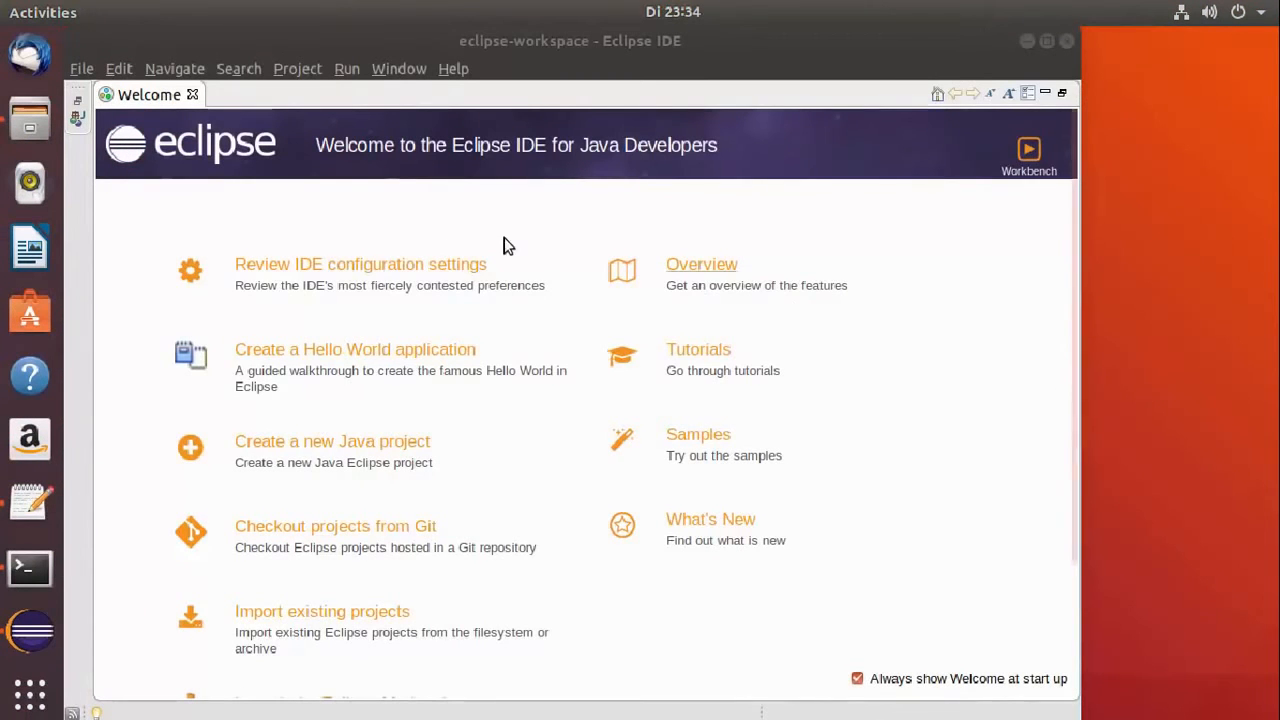
- Maximize the Eclipse window and create a Java project named HelloWorld, keeping the default location, JavaSE-1.8 environment and project layout
left_click(1047, 41)
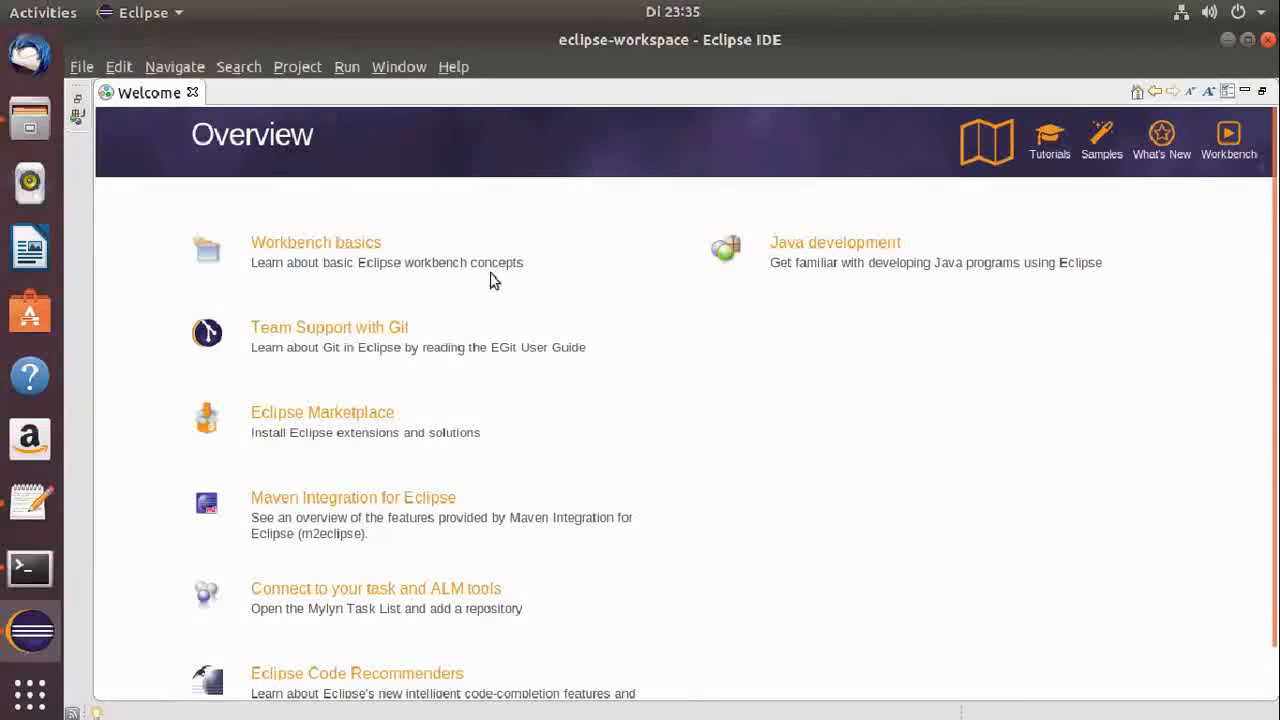
left_click(80, 70)
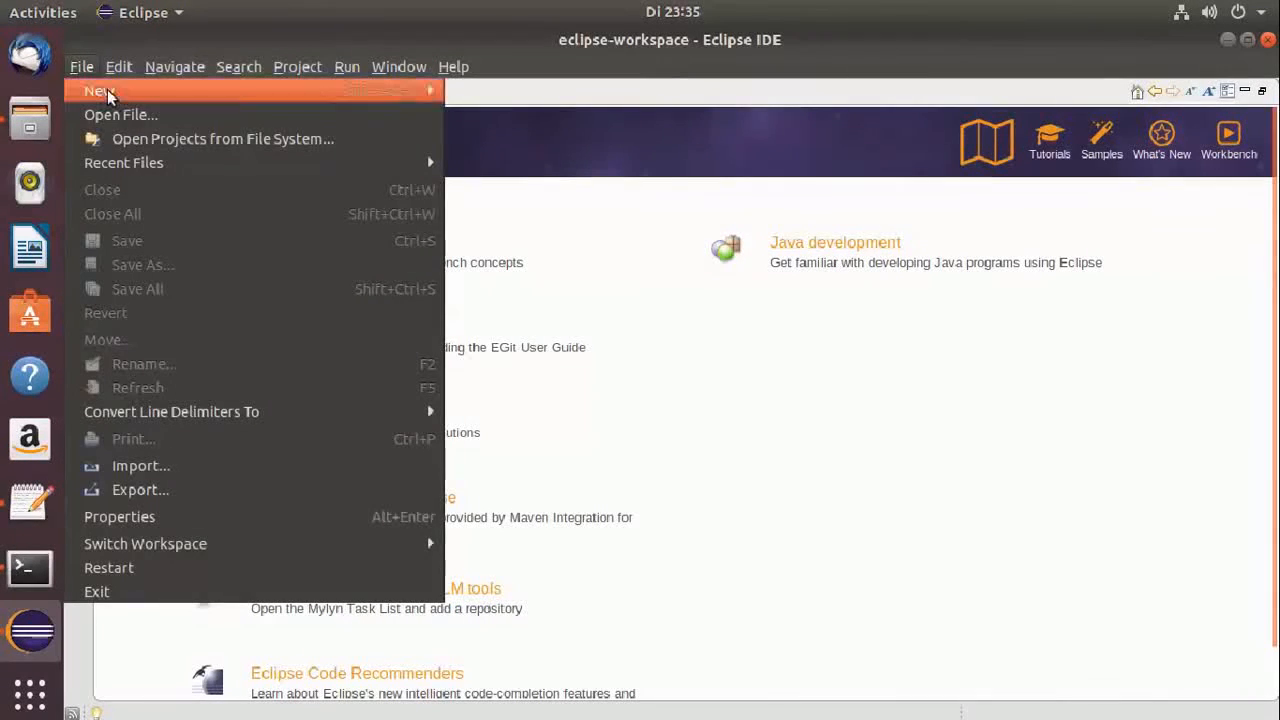
mouse_move(122, 91)
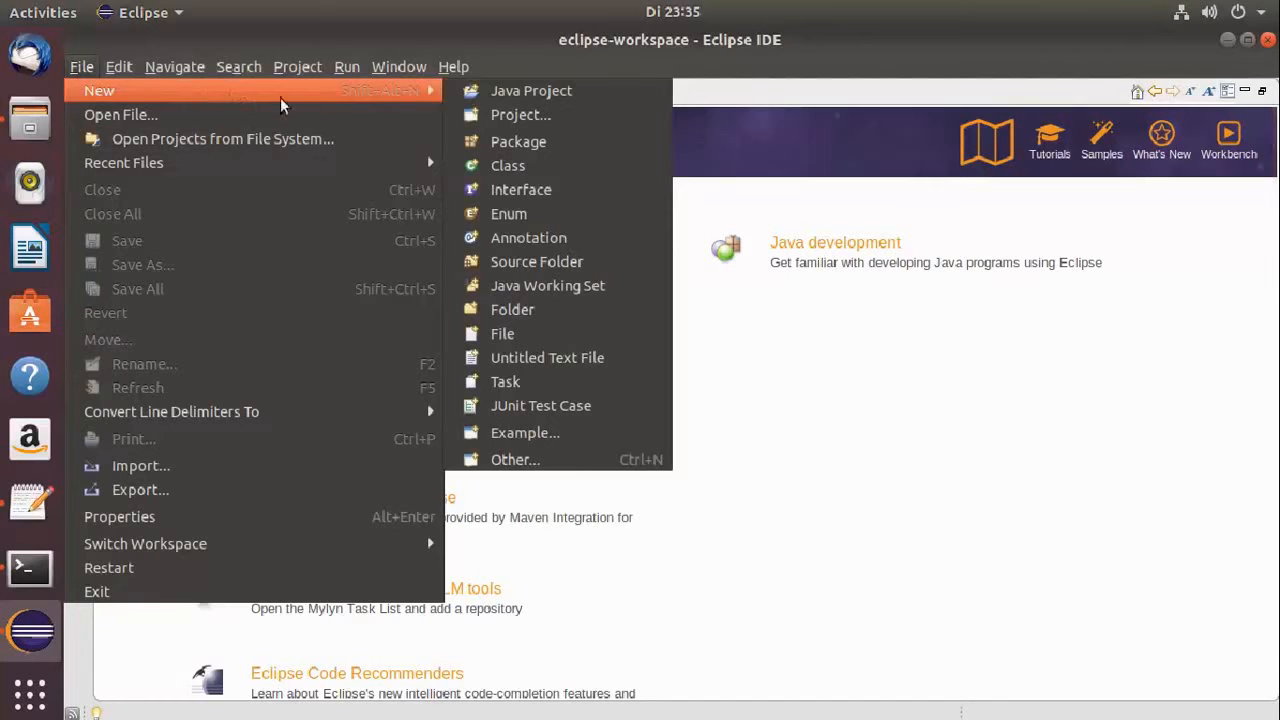
left_click(510, 91)
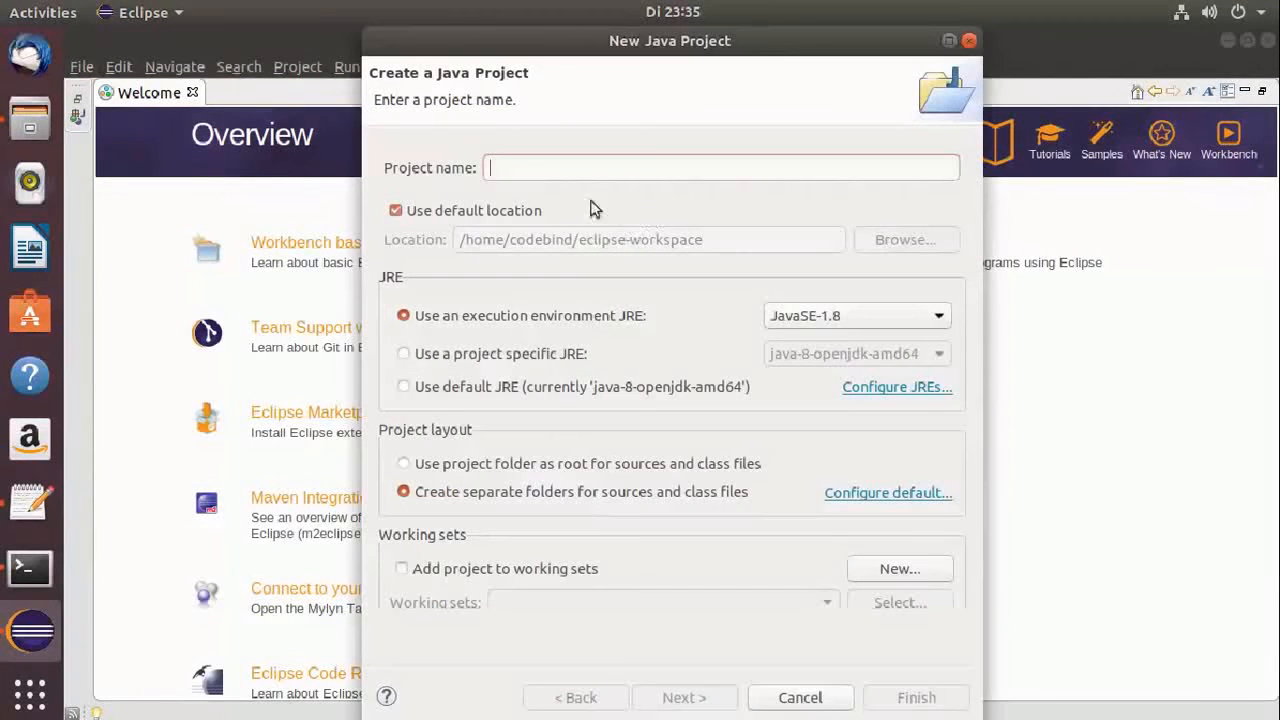
type("H")
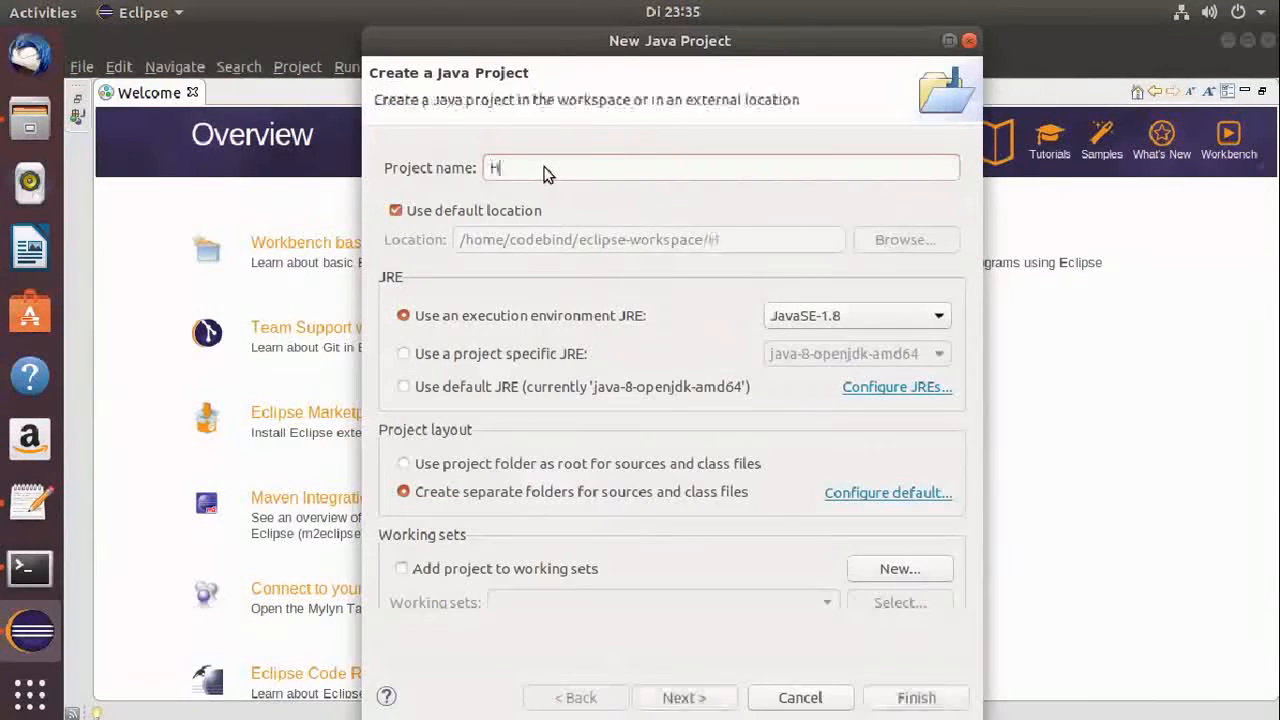
type("elloWorld")
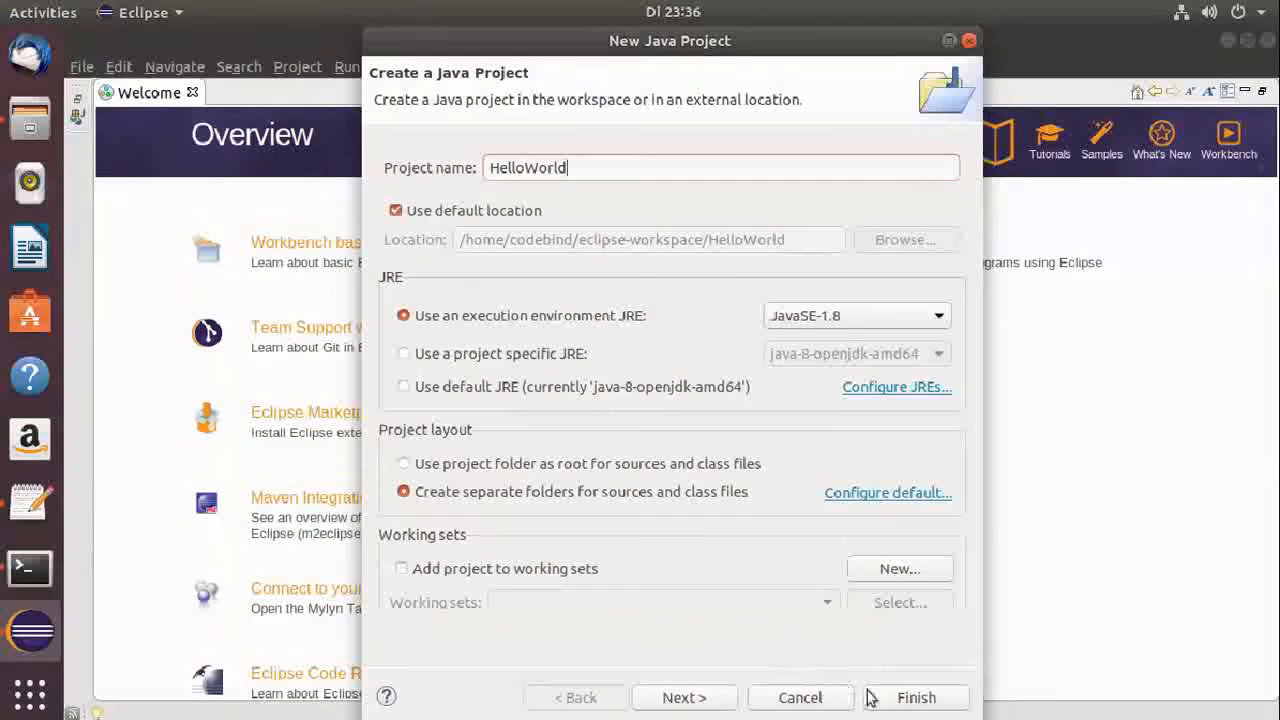
left_click(897, 707)
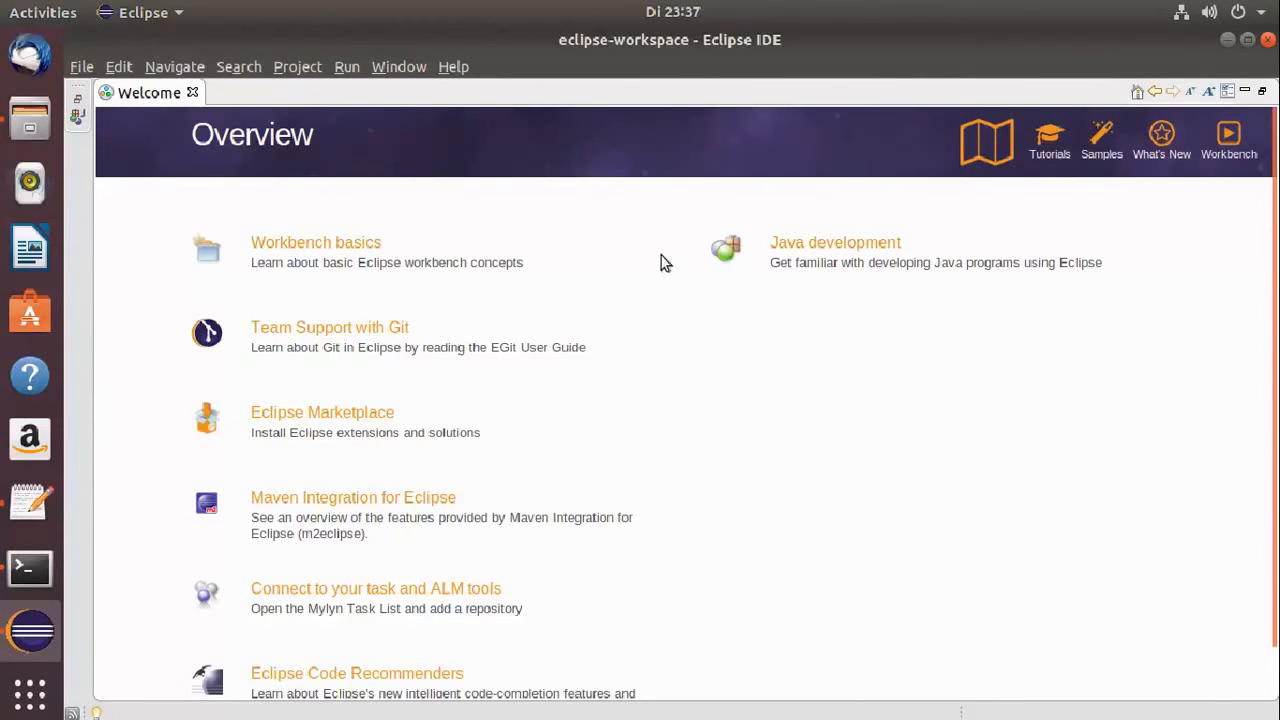
- Minimize the Welcome page to reveal the workbench, then expand the HelloWorld project and select its src folder
left_click(1245, 93)
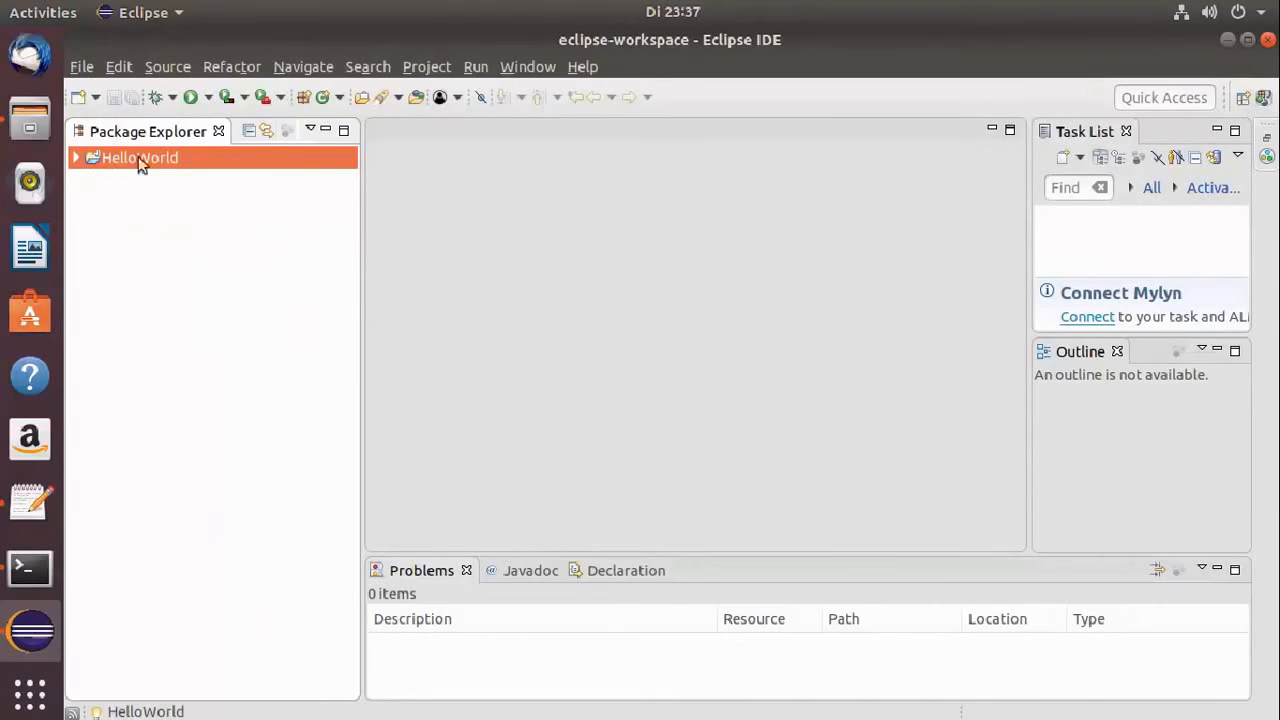
left_click(77, 157)
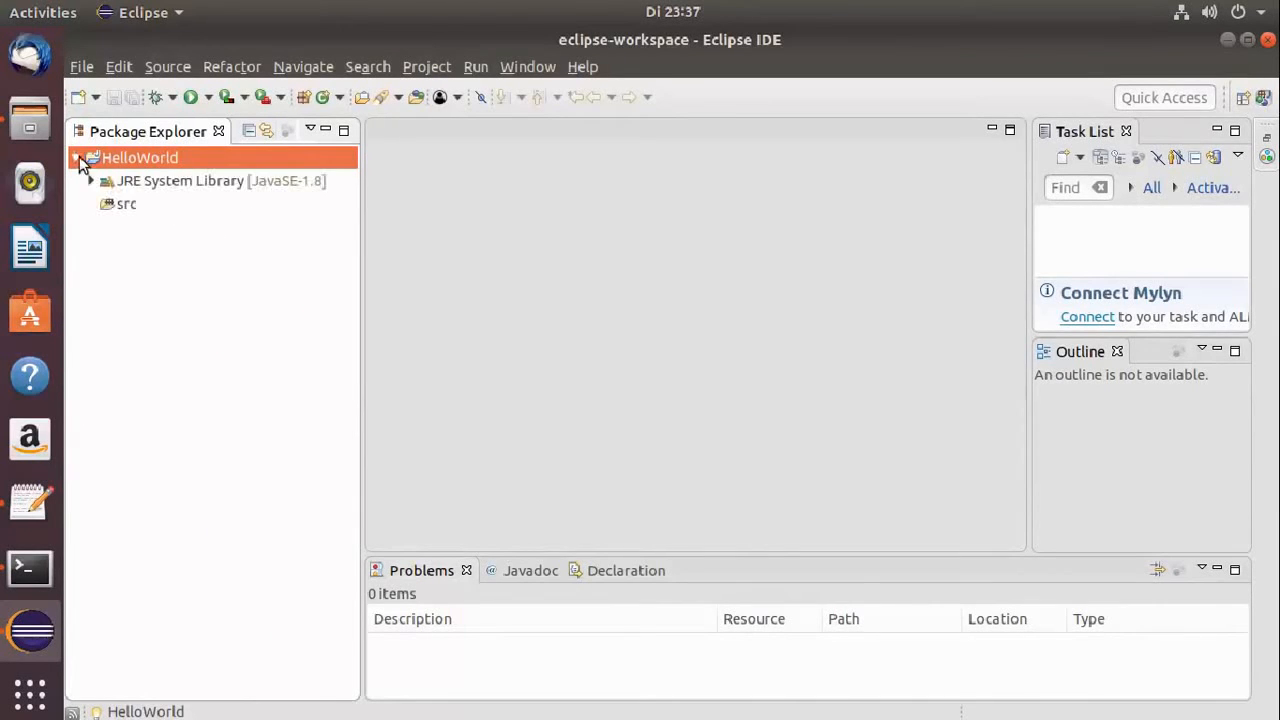
left_click(121, 208)
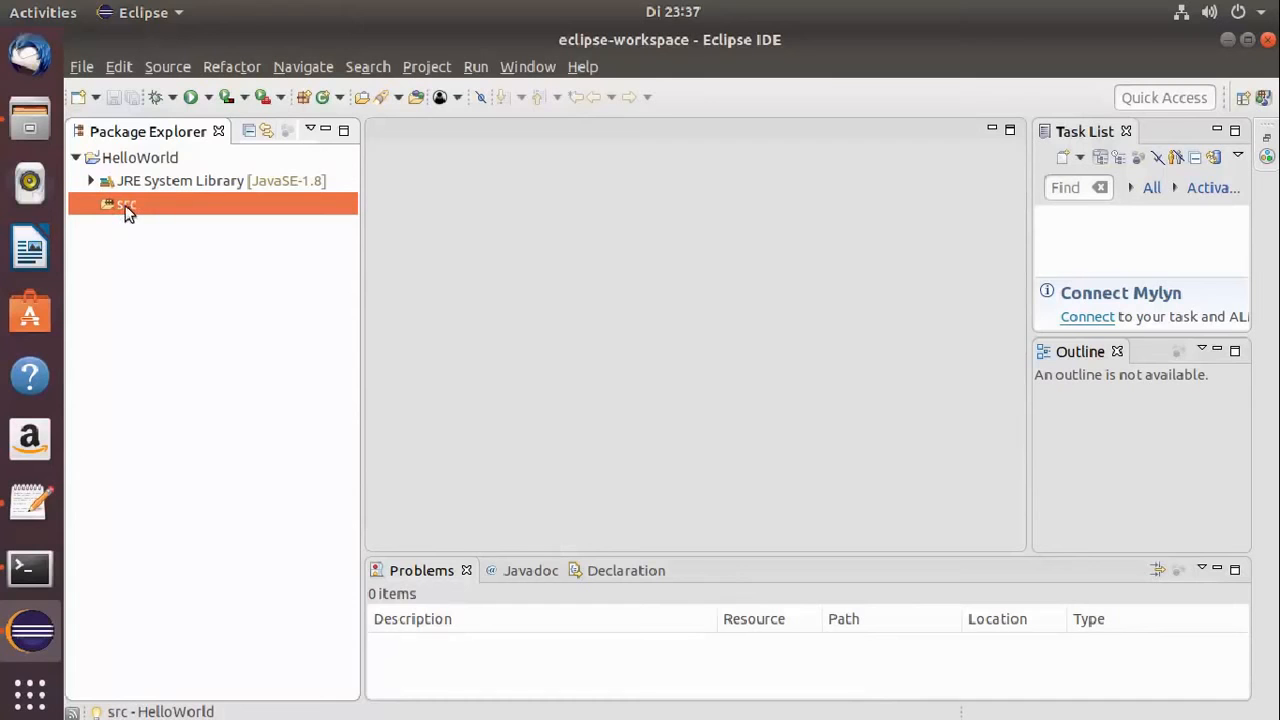
- Create a public class named Demo in the src folder's default package, including the public static void main(String[] args) method stub
right_click(148, 208)
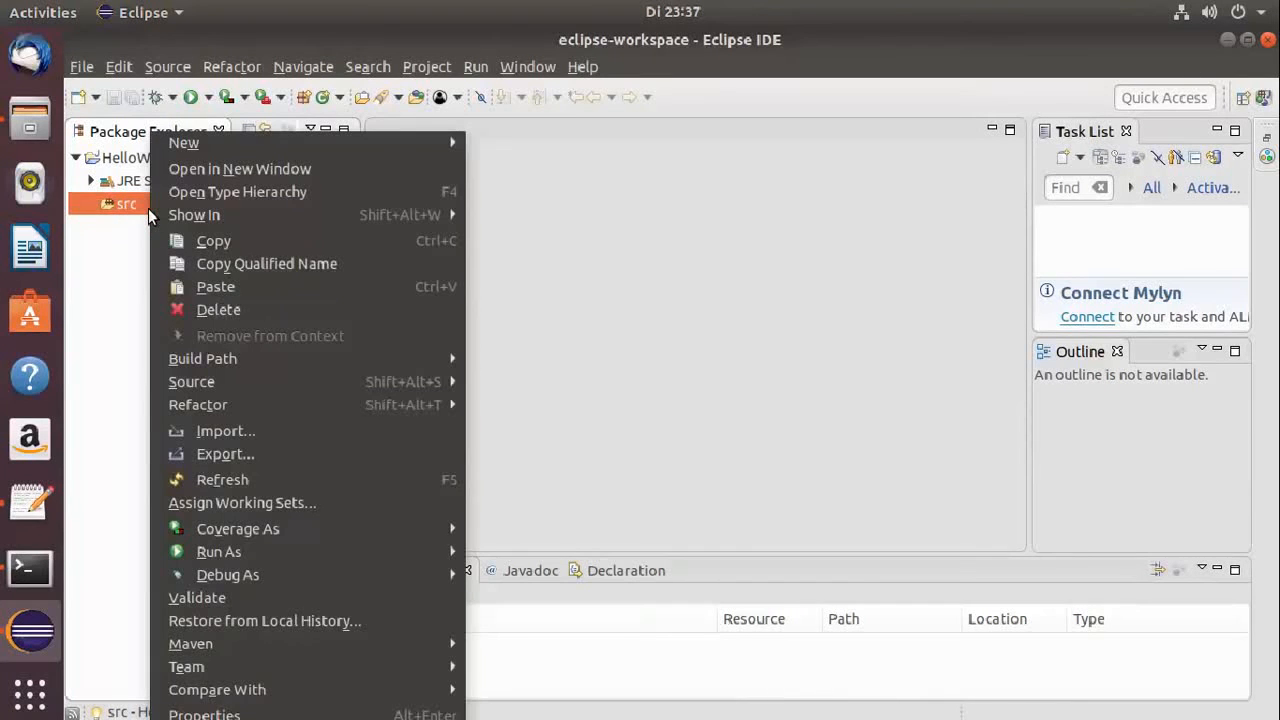
mouse_move(168, 147)
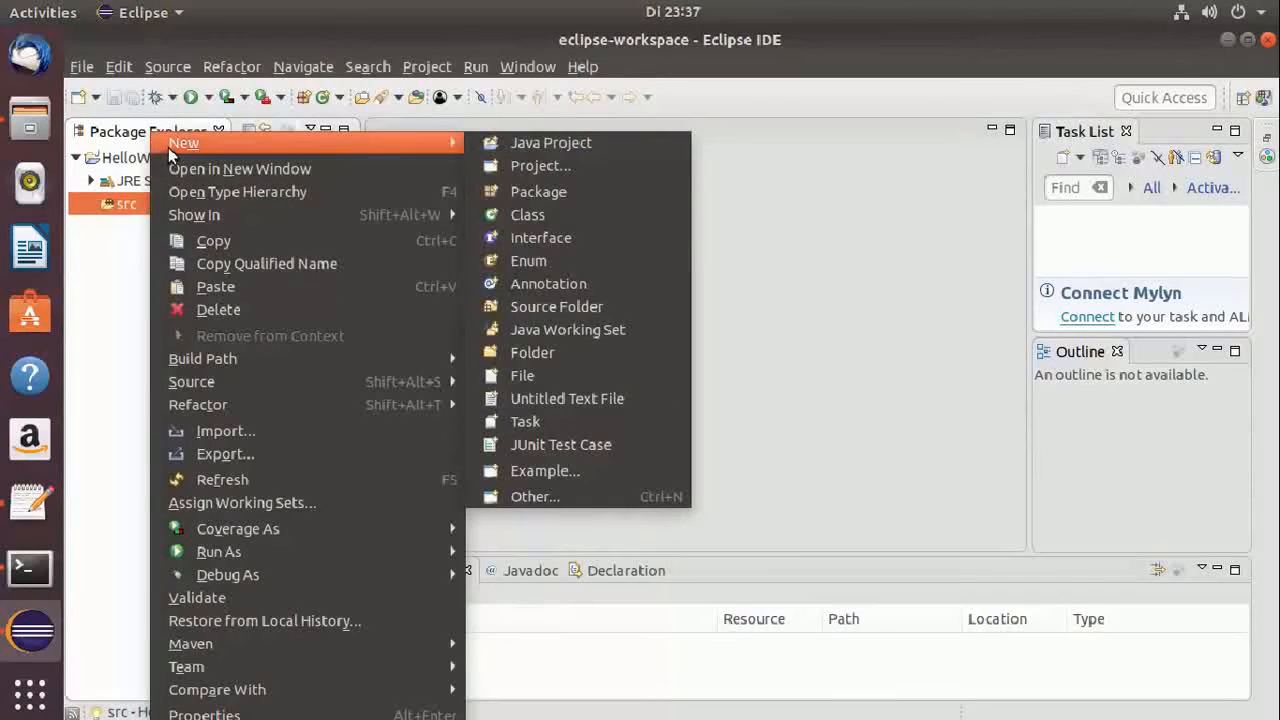
left_click(530, 214)
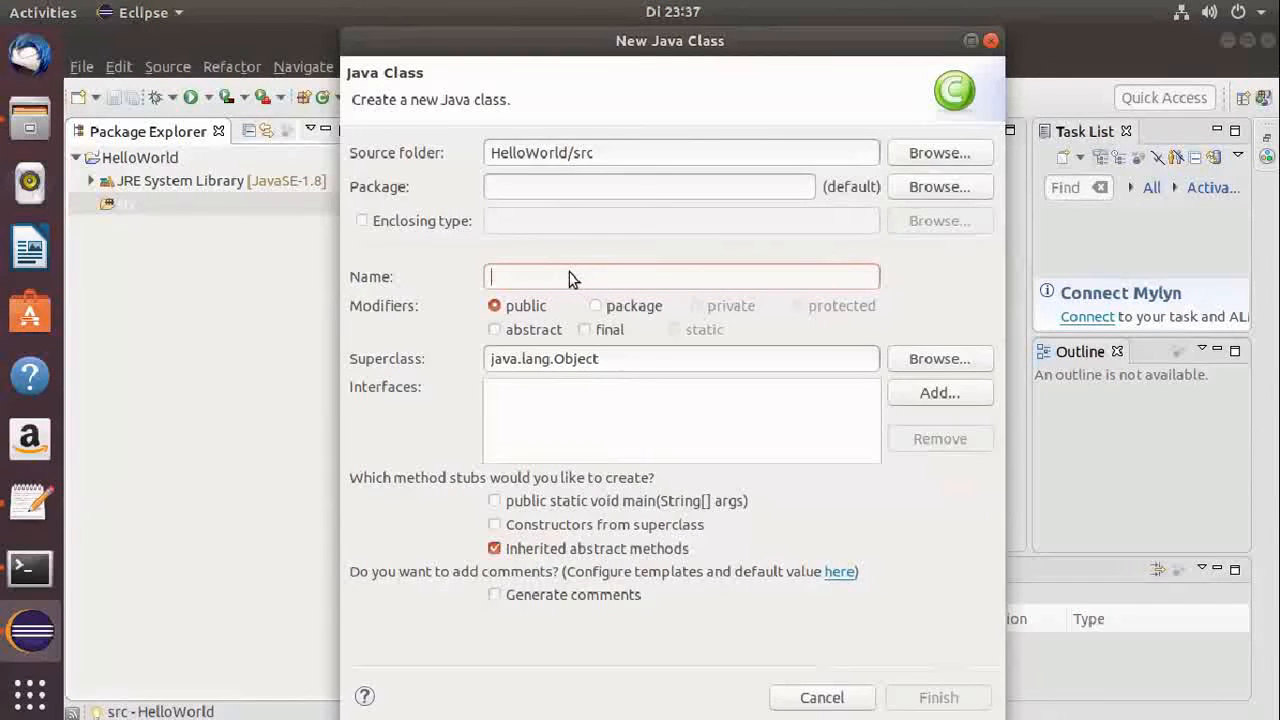
type("Demo")
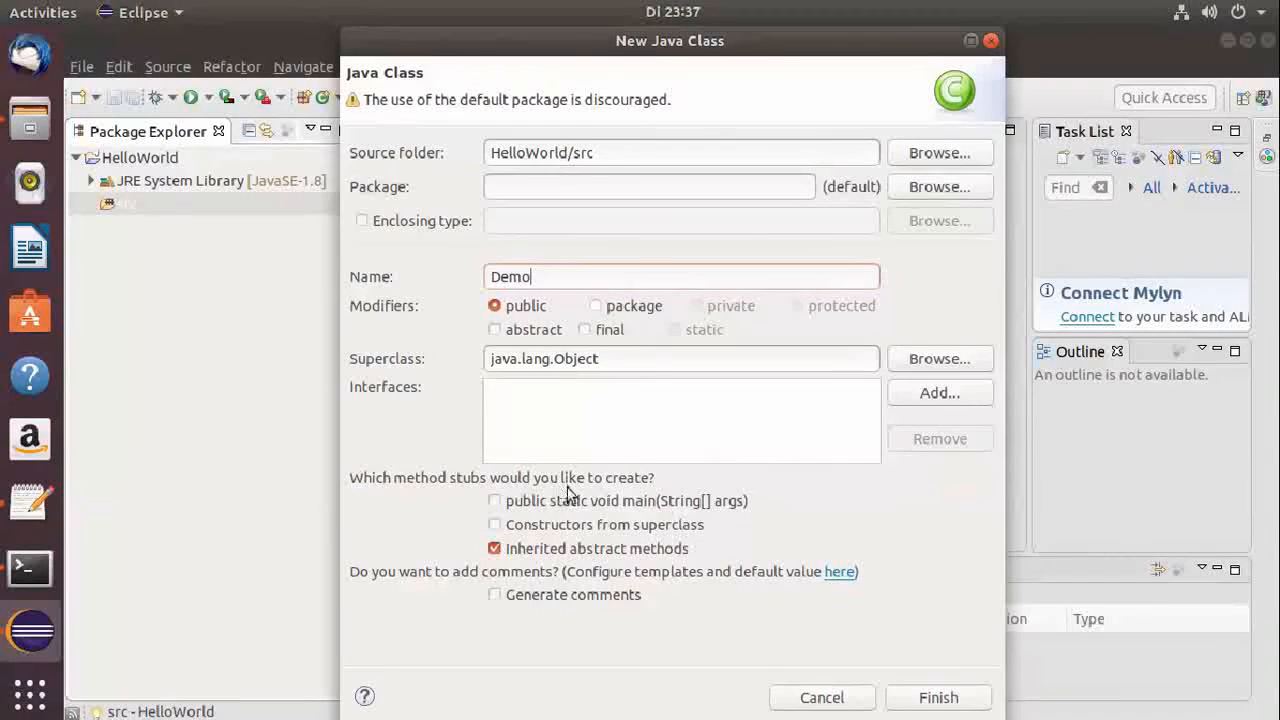
left_click(495, 501)
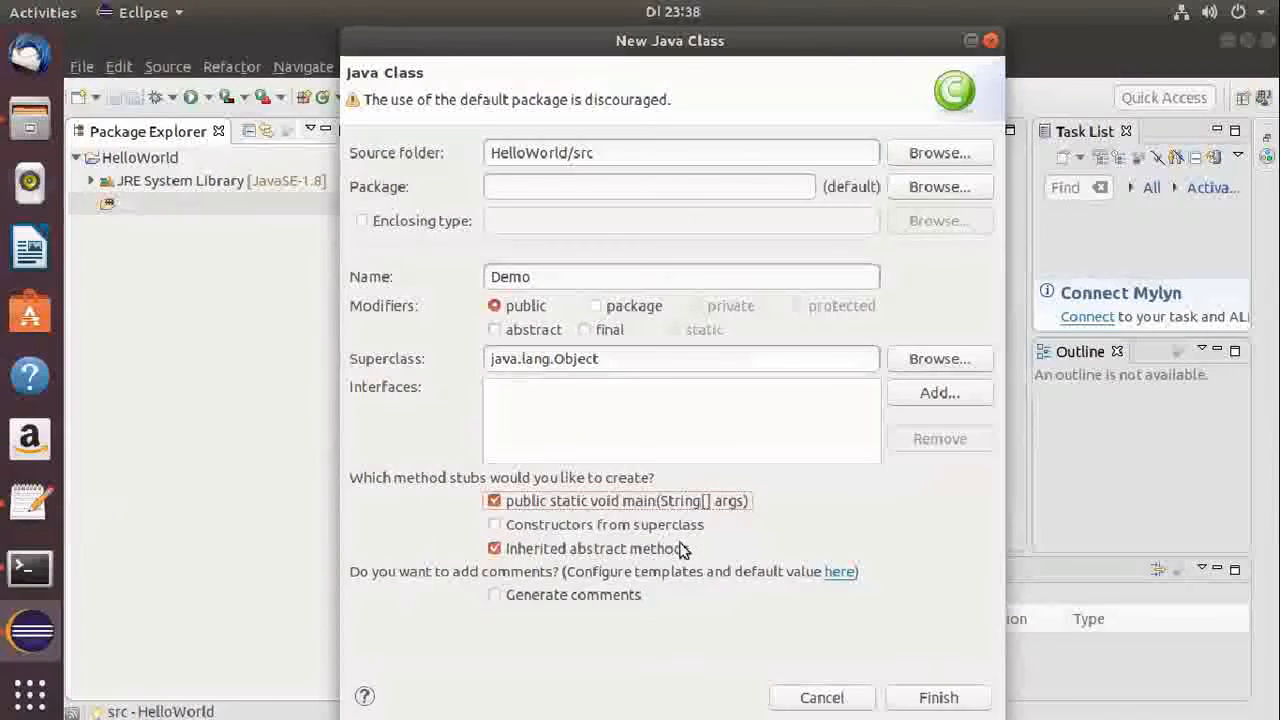
left_click(921, 698)
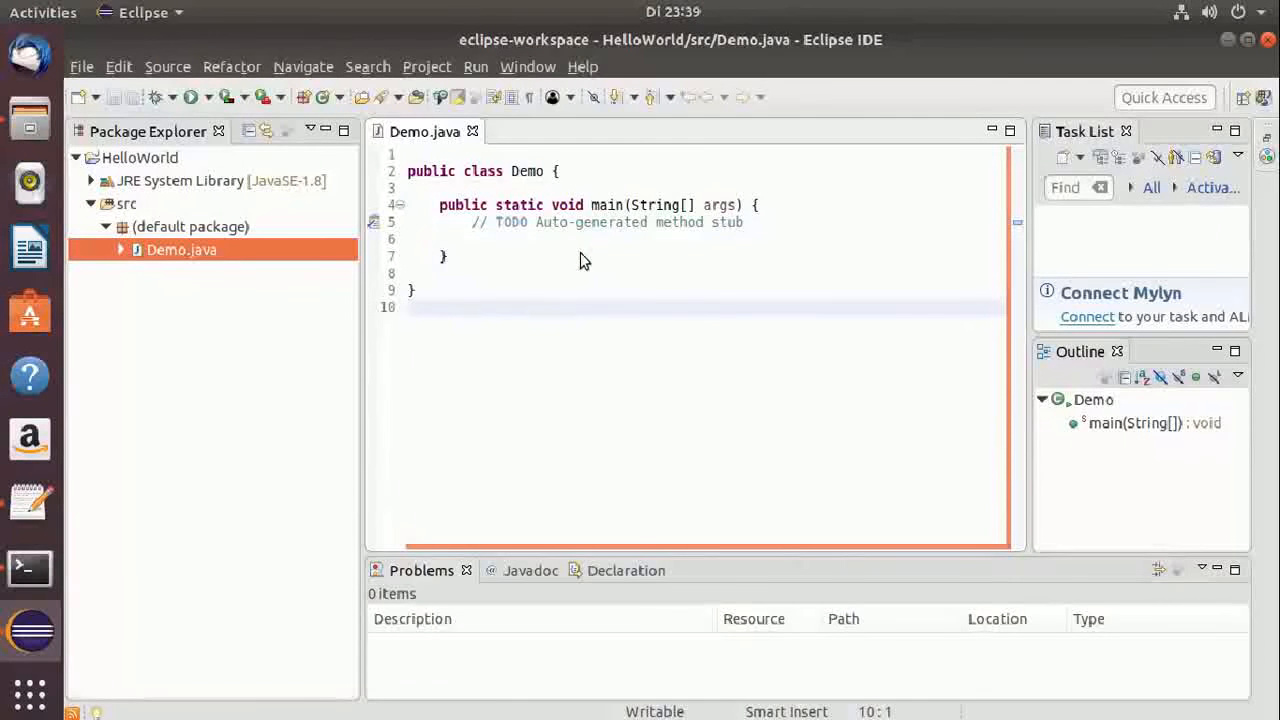
- Add the statement System.out.println("Hello World"); on the empty line inside the main method of Demo.java
left_click(548, 240)
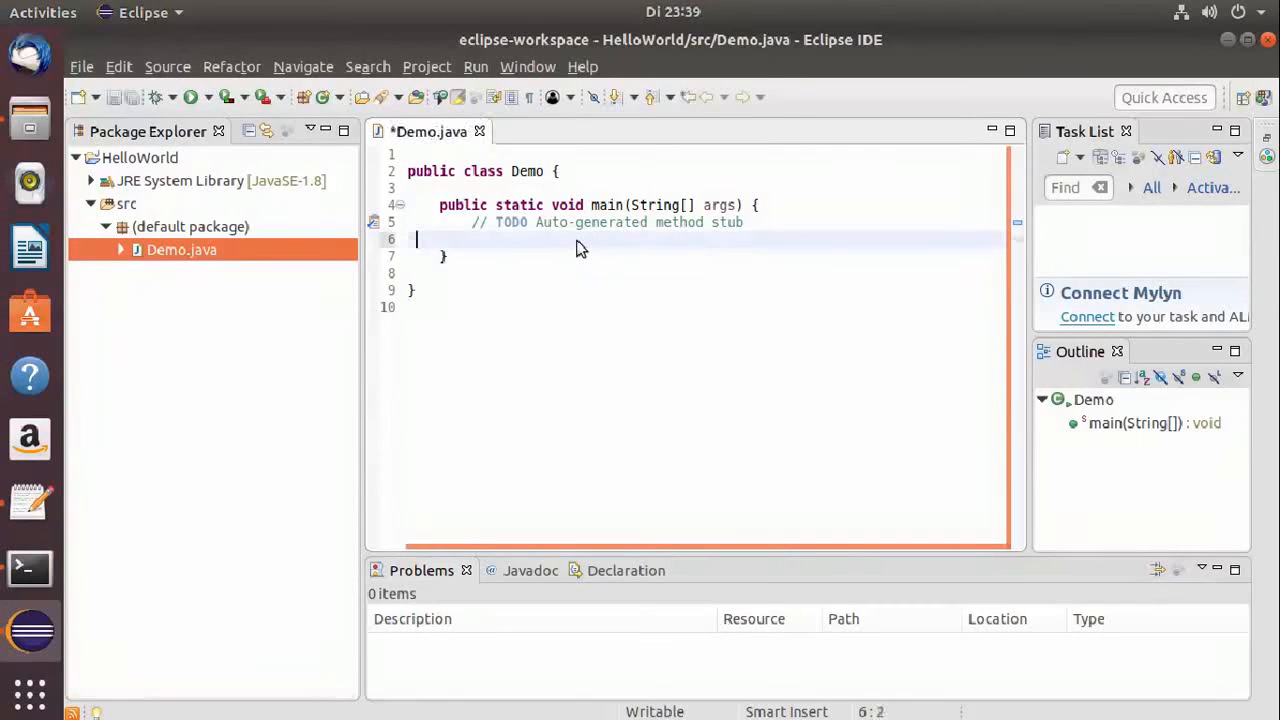
type("System.")
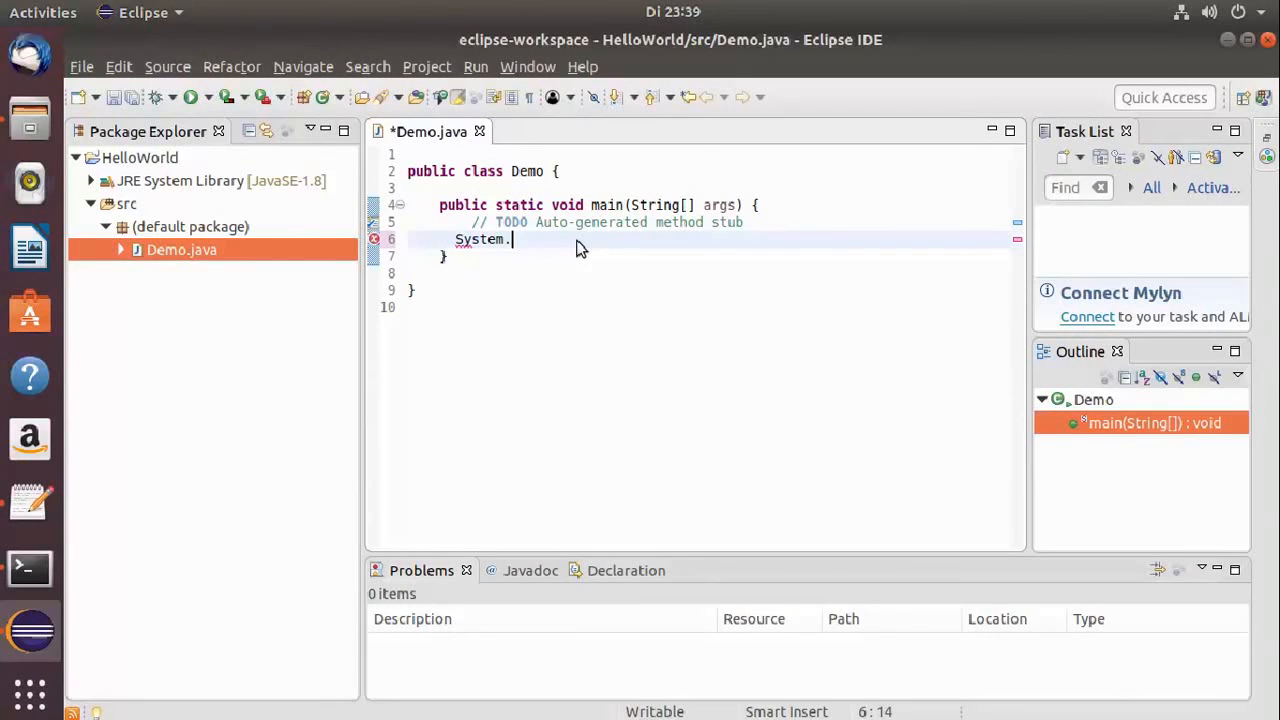
type("out.println();")
key("Left")
key("Left")
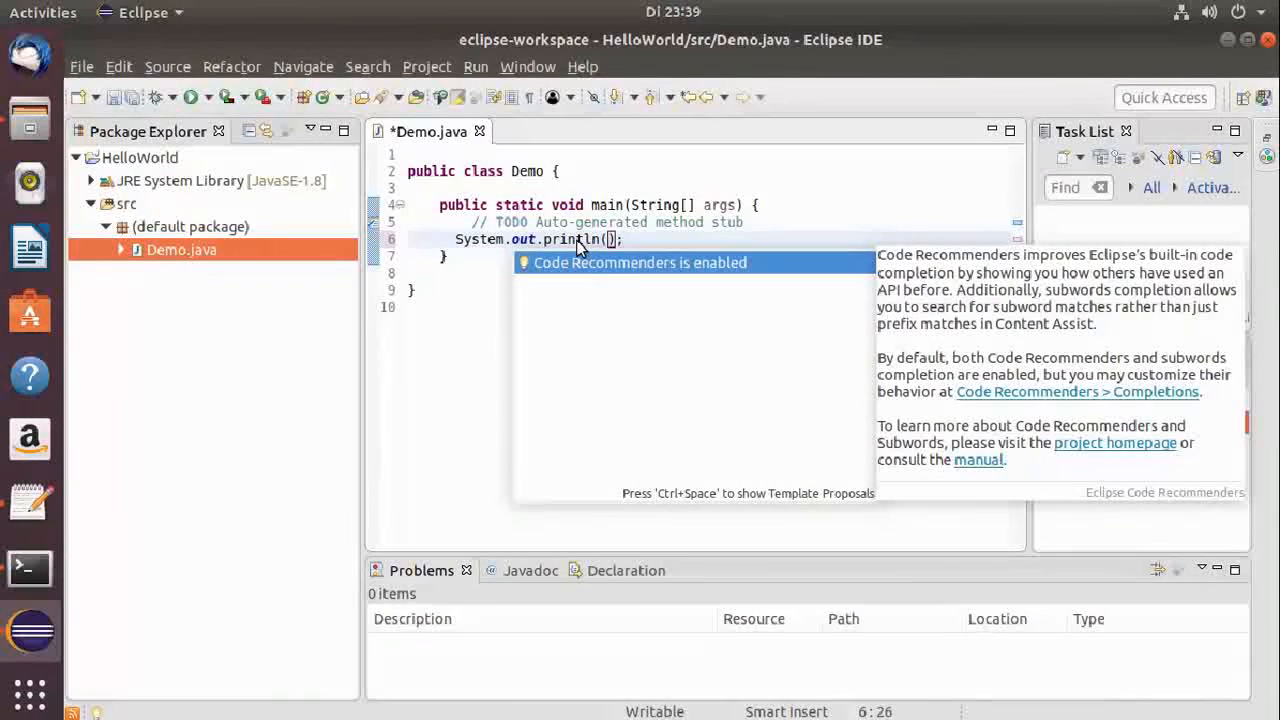
type("\"")
key("Left")
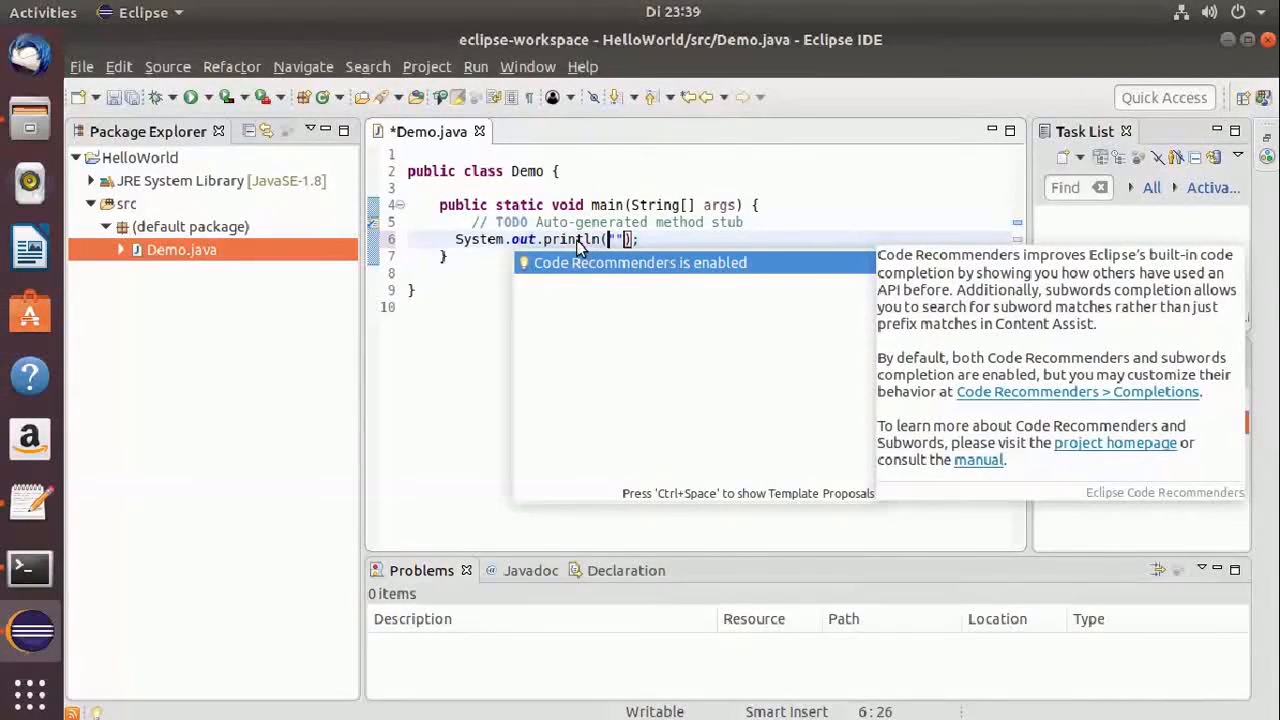
key("Right")
type("llo World")
left_click(571, 223)
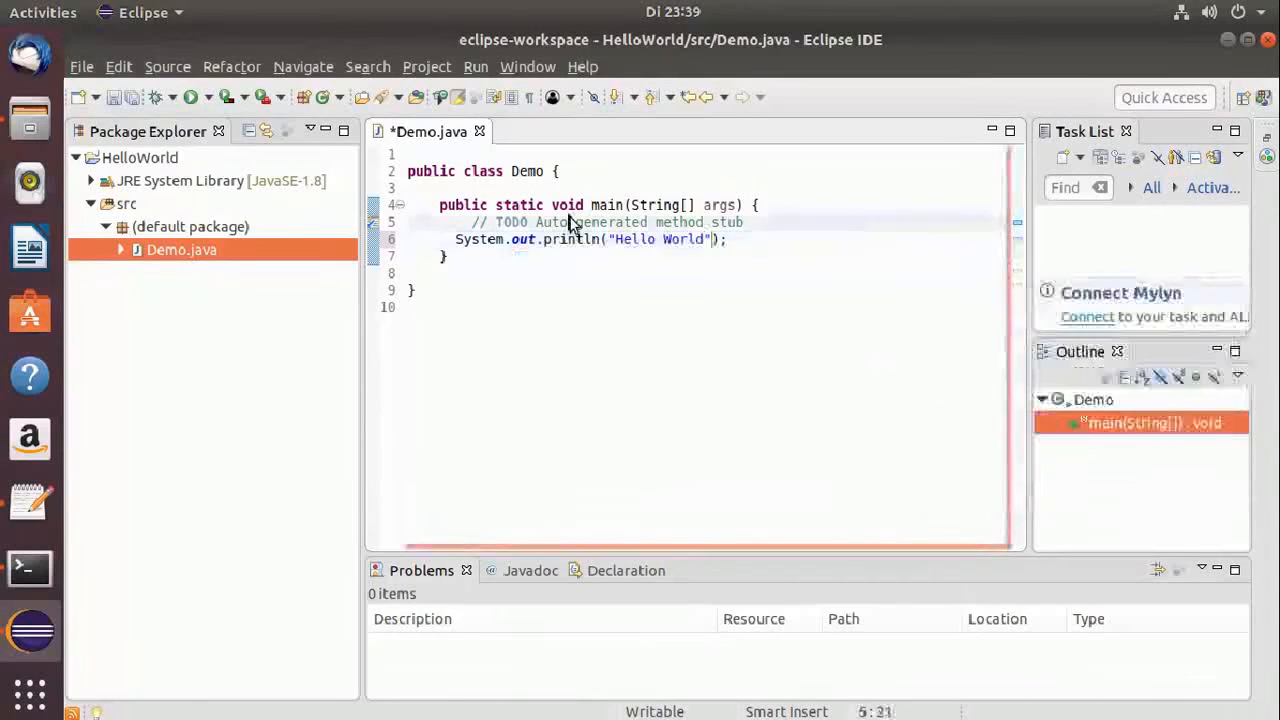
- Save Demo.java, run it as a Java application and check its output in the console
key("ctrl+s")
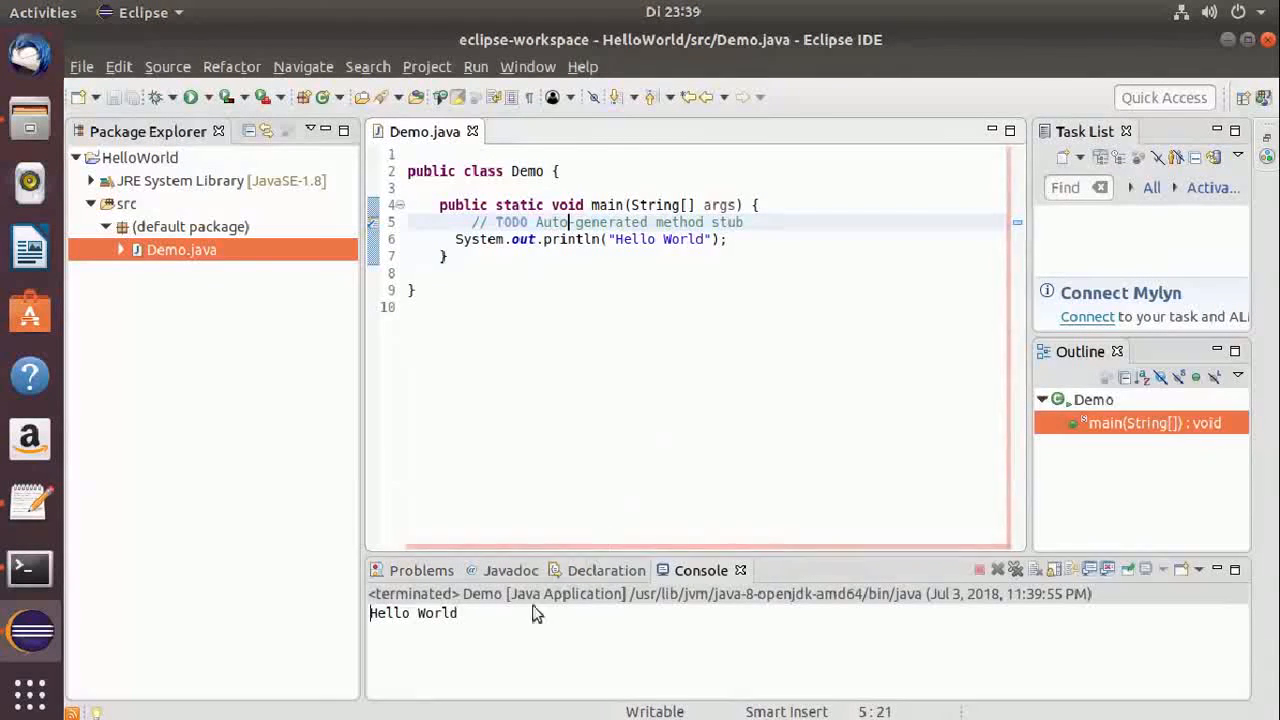
left_click(445, 613)
left_click_drag(457, 613, 367, 612)
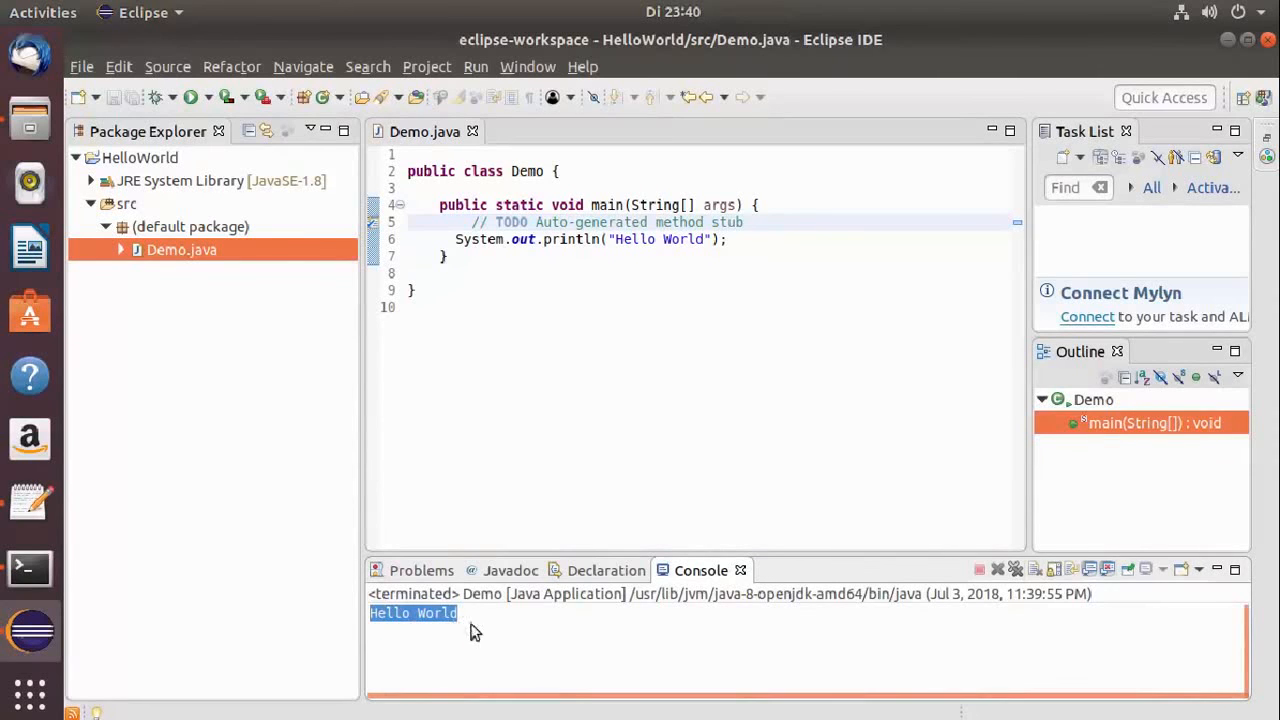
left_click(552, 640)
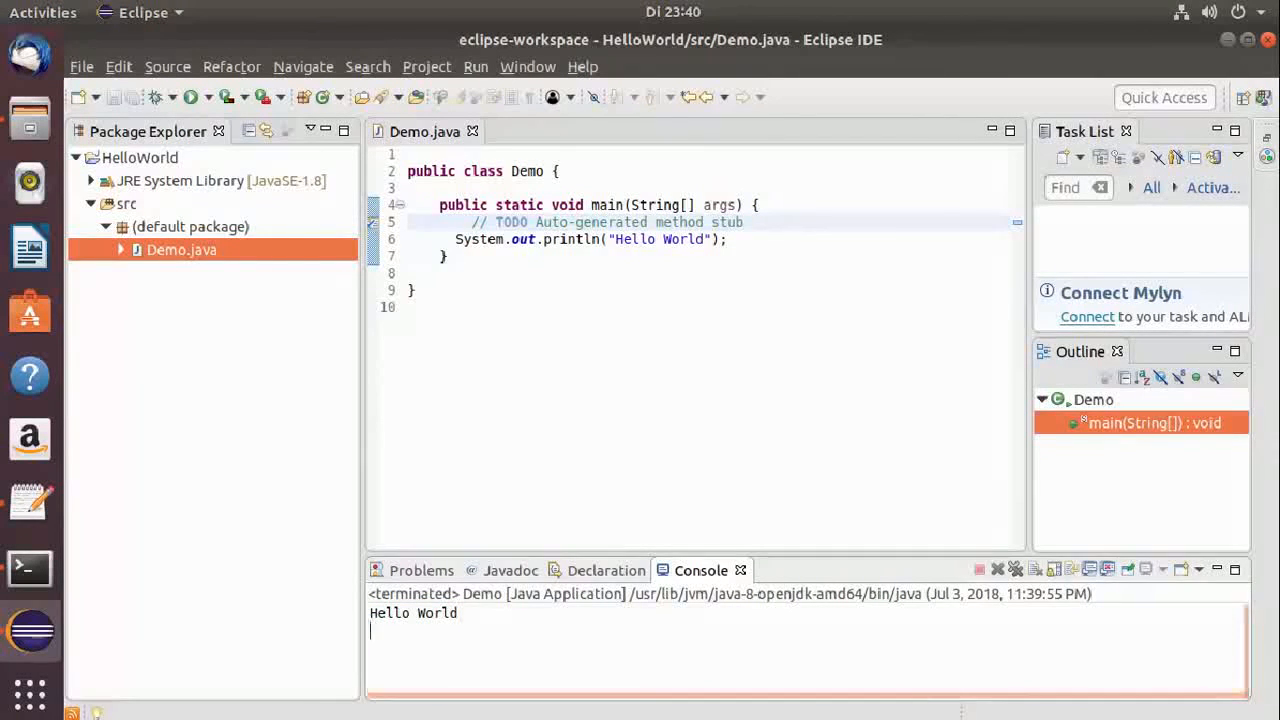
left_click(793, 501)
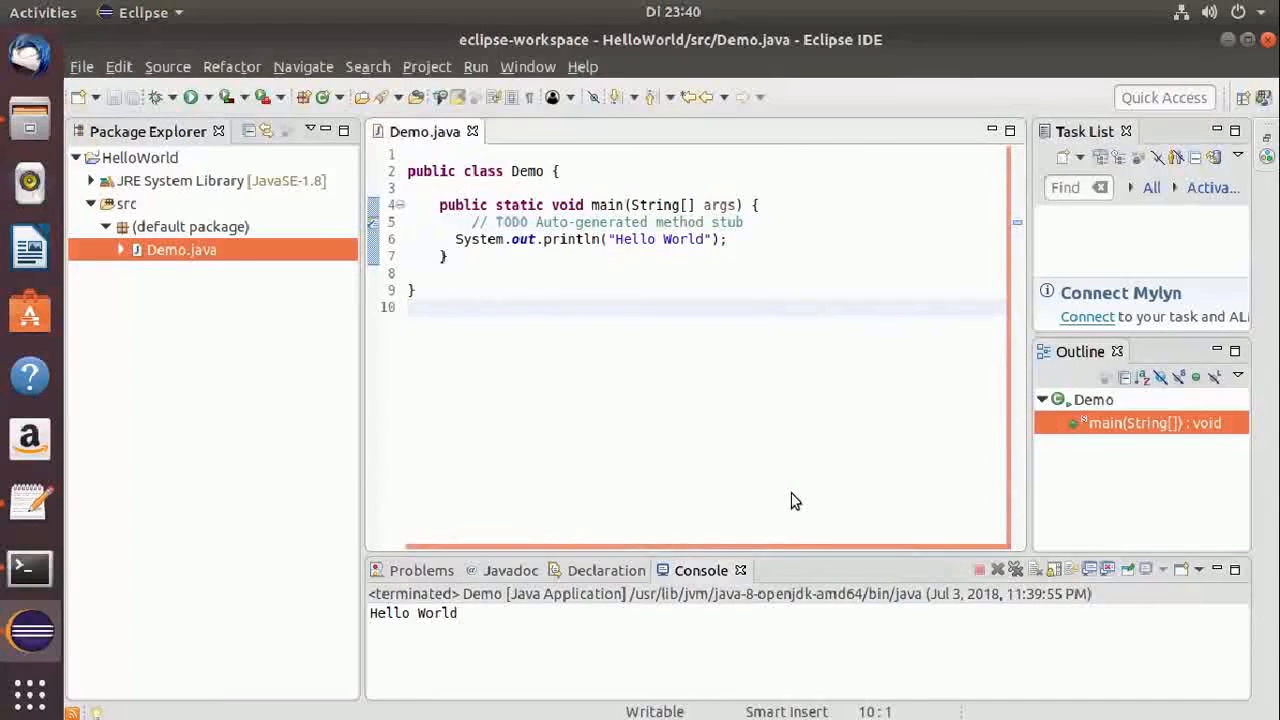